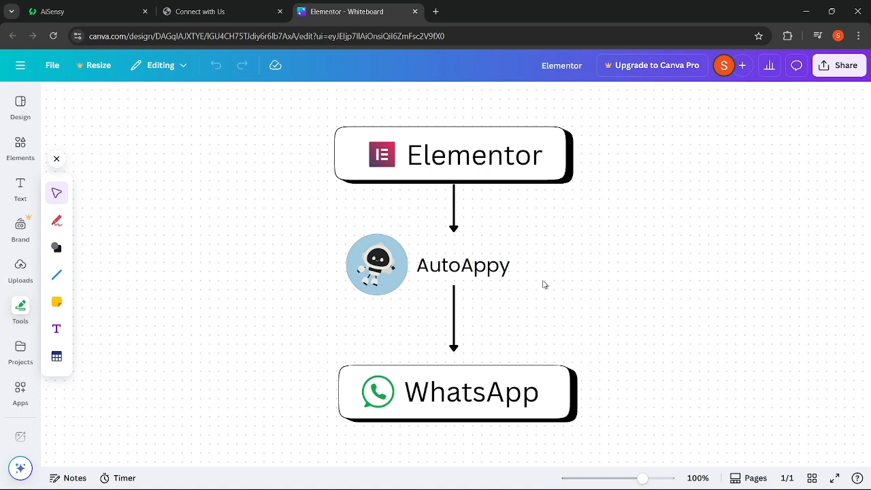
- Open a new browser tab beside the Canva flow diagram
left_click(437, 12)
- Load the autoappy.com homepage from the suggested address
type("au")
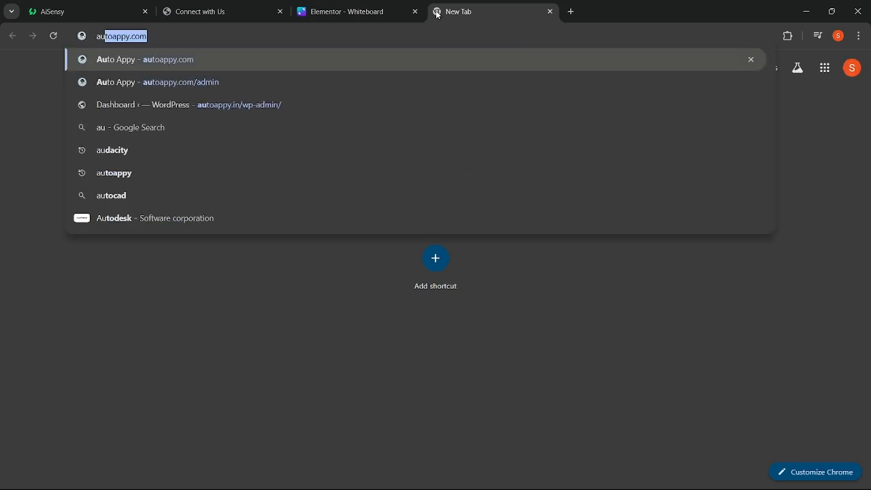
key("Right")
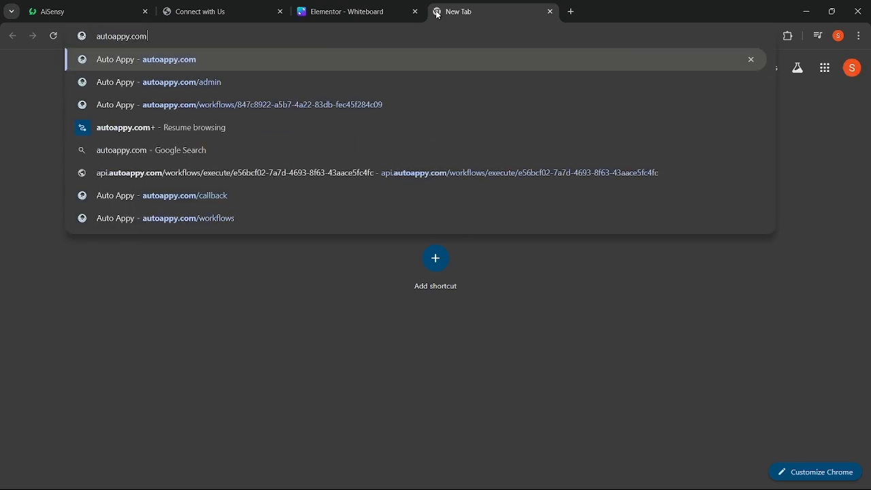
key("Return")
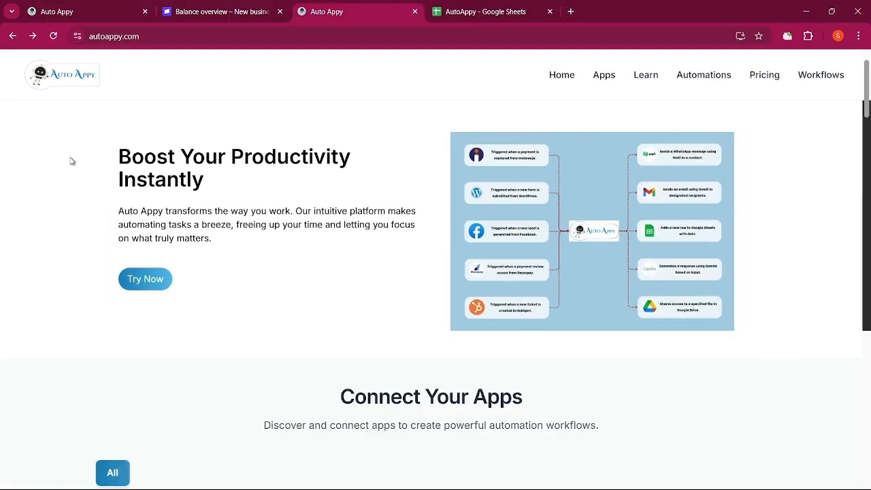
- Review the homepage's integrations, templates and pricing, then go to the workflows dashboard
scroll(110, 219, "down", 1)
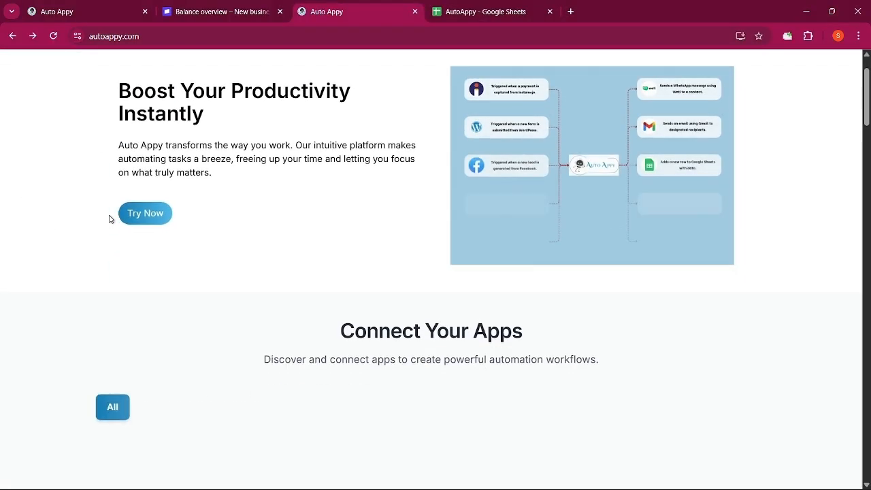
scroll(110, 219, "down", 4)
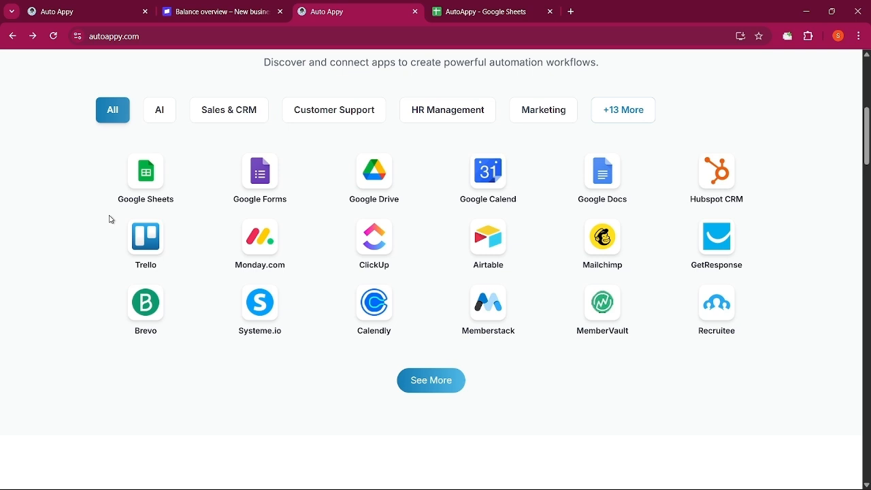
scroll(111, 219, "down", 5)
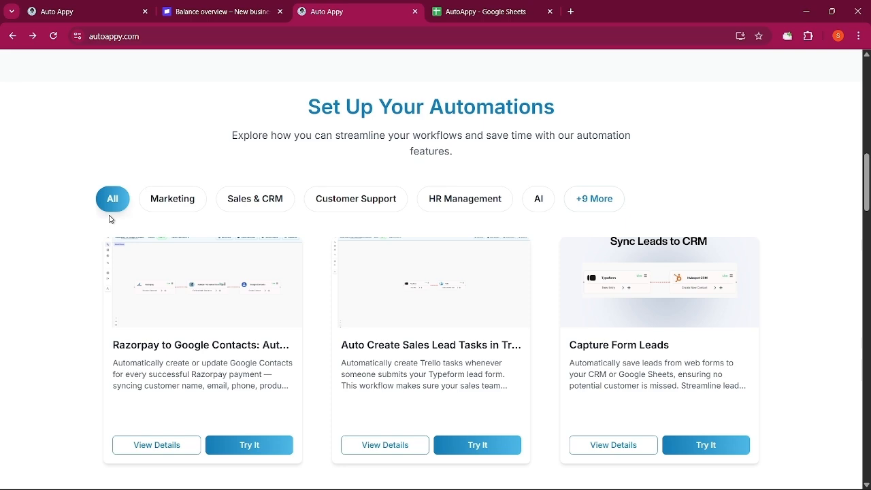
scroll(111, 219, "down", 10)
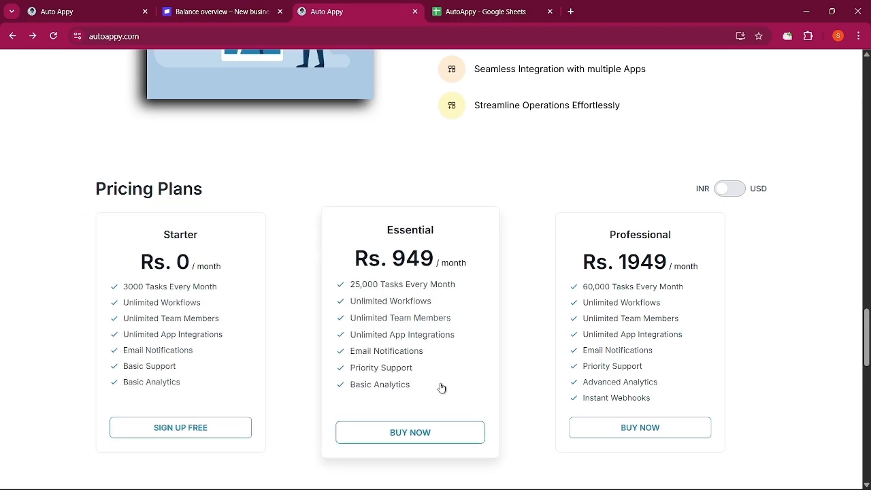
scroll(441, 388, "up", 15)
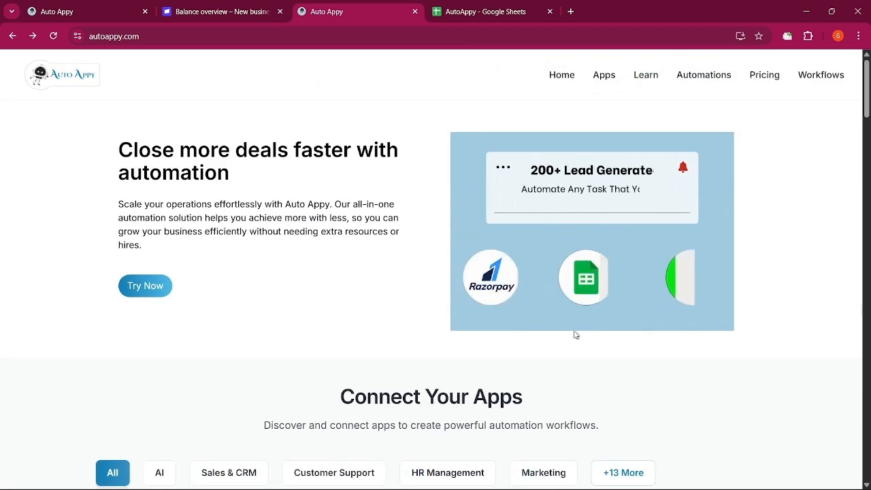
left_click(821, 77)
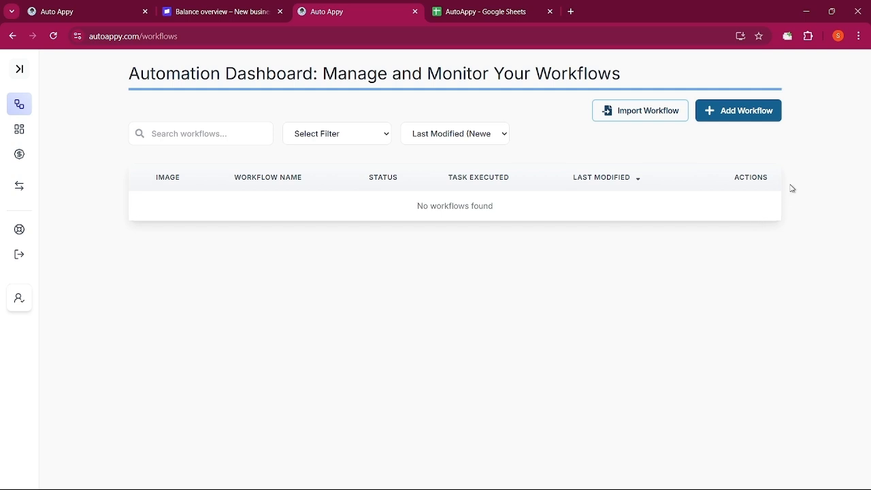
- Add a new workflow named 'Elementor to Whatsapp' and save it
left_click(735, 112)
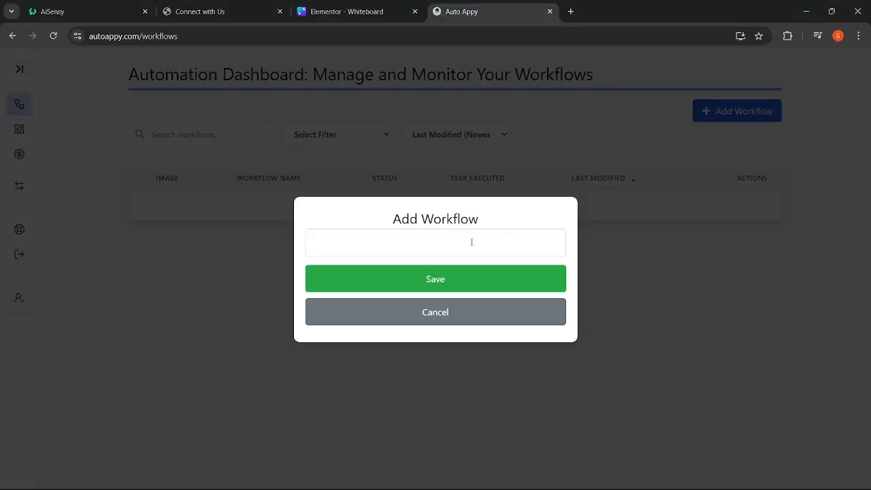
left_click(472, 243)
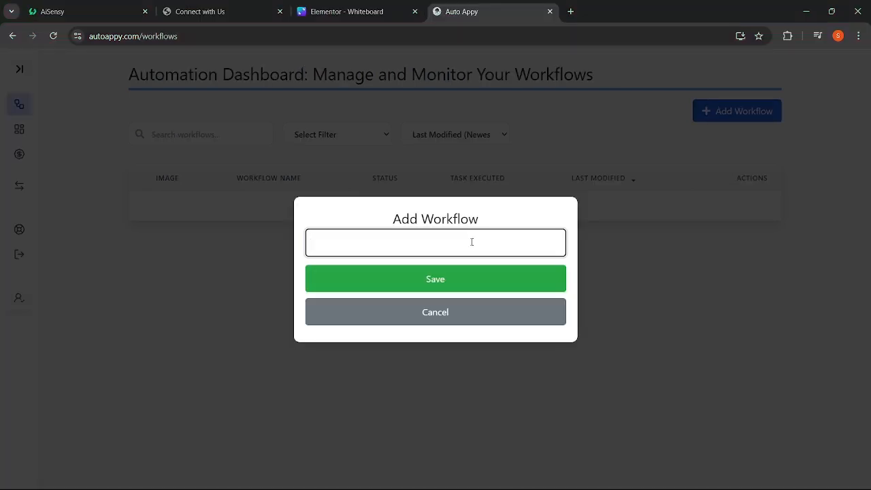
type("Elementor to Whatsapp")
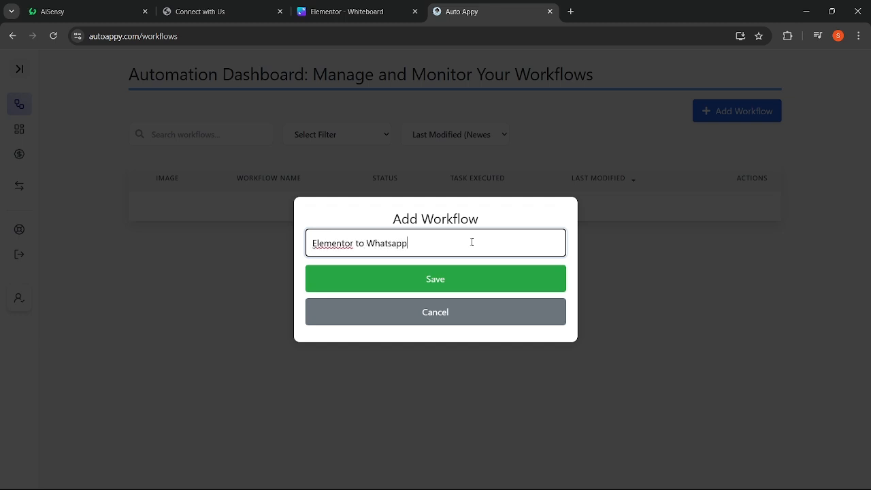
left_click(457, 286)
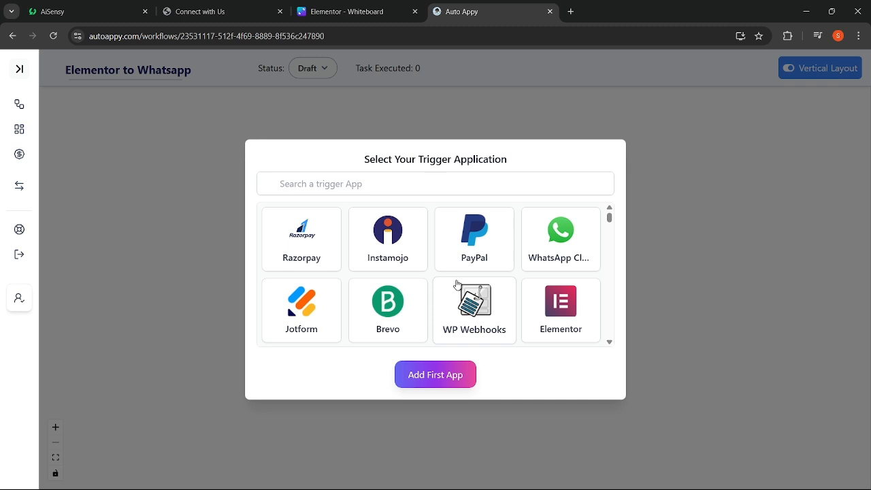
- Add Elementor's New Form Submission as the first app trigger and open its setup details
scroll(458, 285, "down", 15)
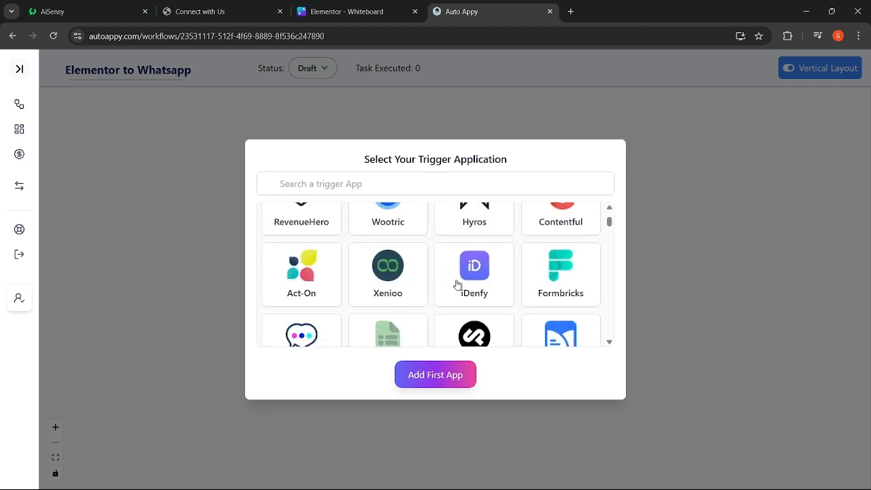
scroll(458, 285, "up", 15)
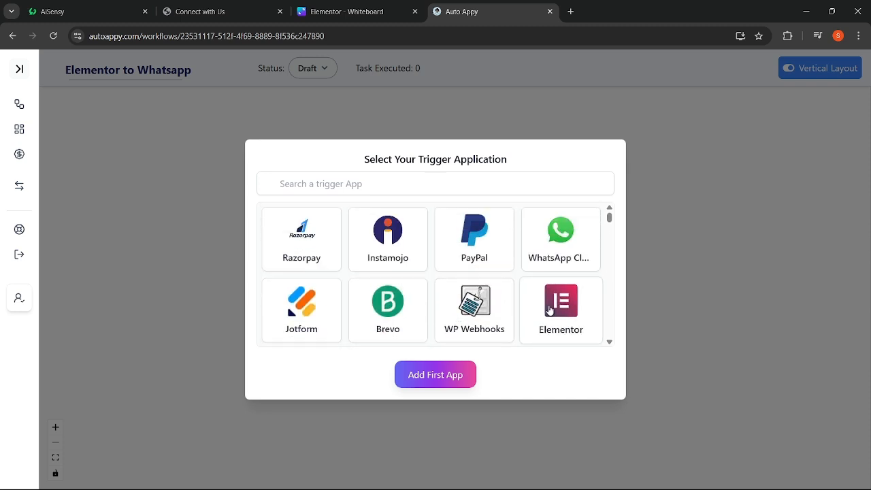
left_click(550, 309)
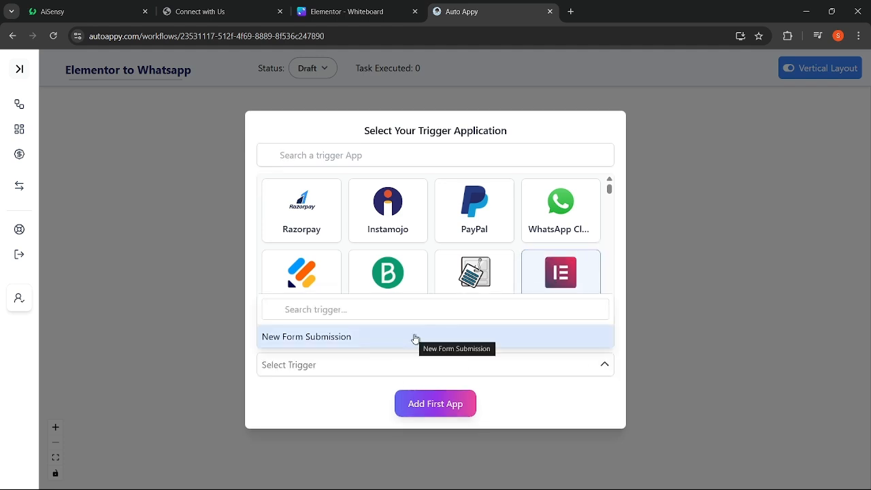
left_click(415, 337)
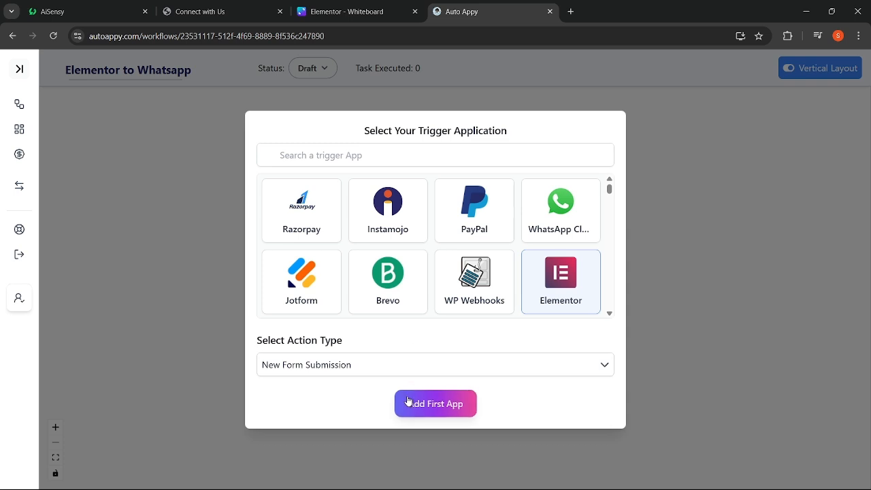
left_click(430, 407)
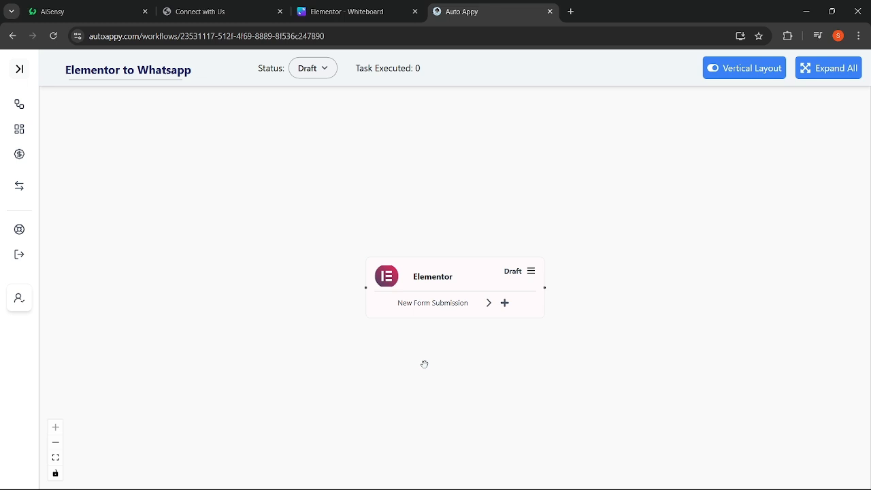
left_click(531, 276)
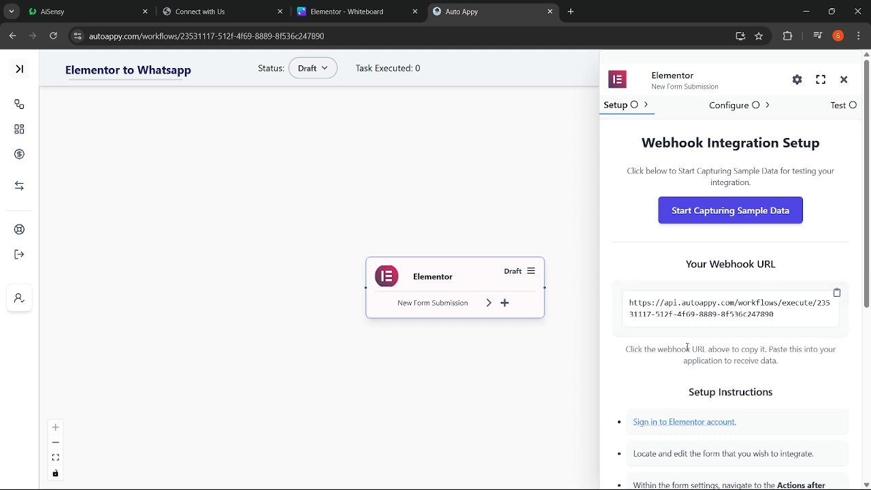
- Copy the webhook URL from the Elementor trigger's Webhook Integration Setup panel
scroll(687, 347, "down", 2)
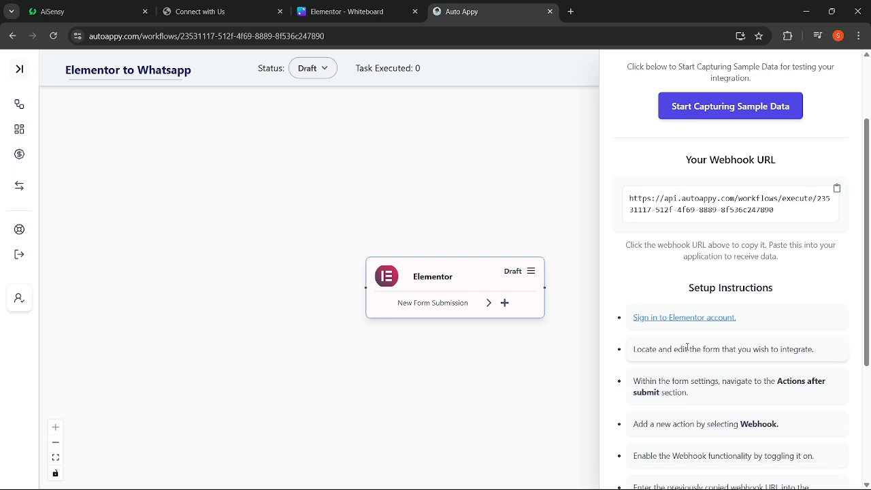
scroll(687, 348, "down", 1)
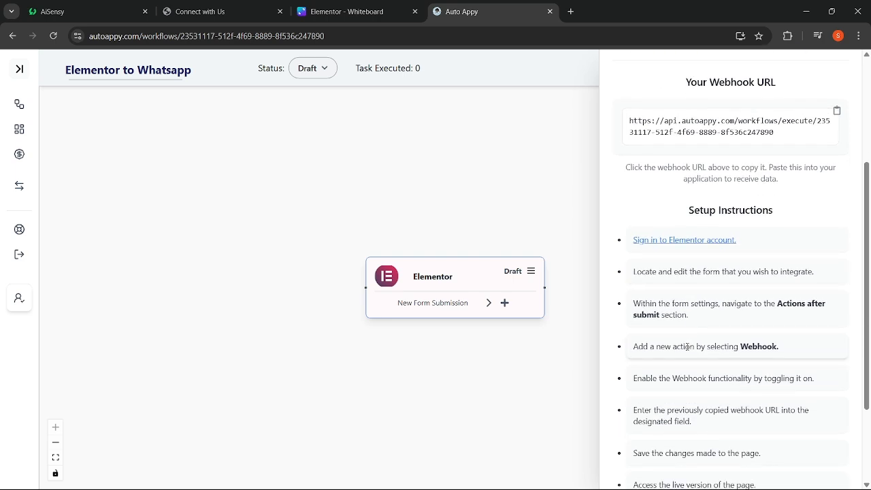
scroll(687, 348, "up", 2)
scroll(687, 348, "up", 1)
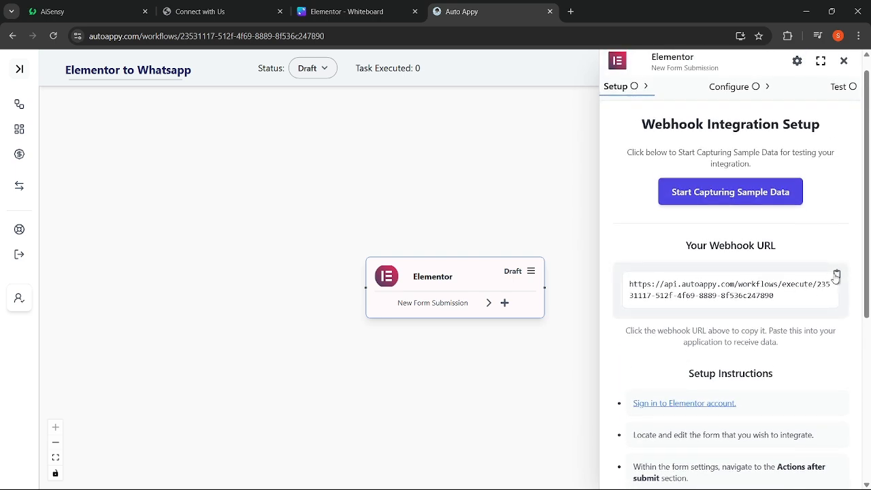
left_click(838, 276)
left_click(230, 5)
- Look over the Connect with Us page's form and open it with Edit with Elementor
scroll(239, 288, "up", 5)
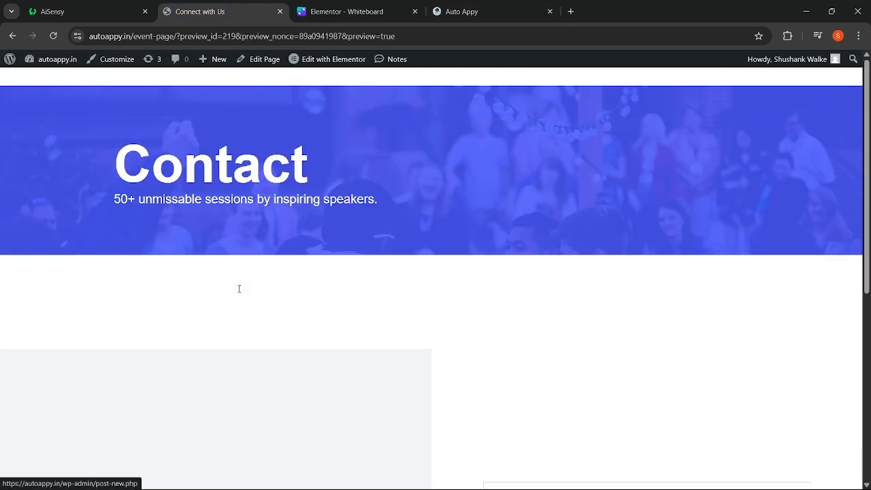
scroll(239, 289, "down", 5)
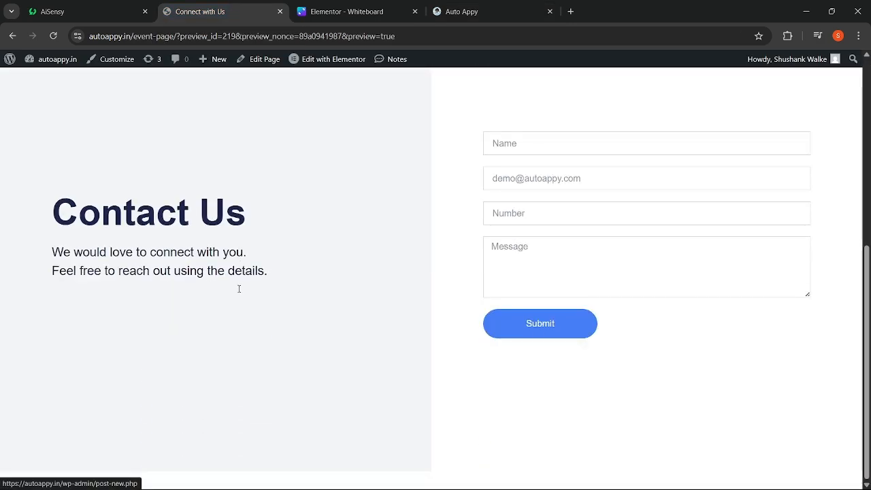
scroll(239, 289, "up", 5)
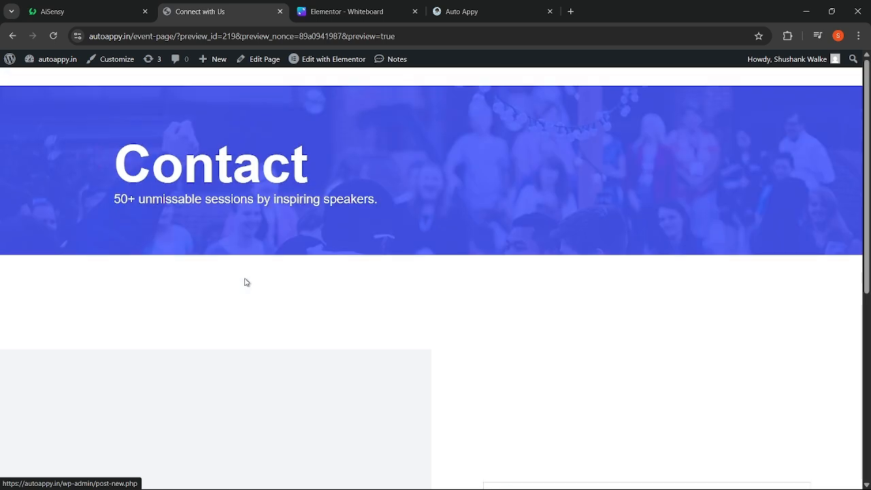
left_click(317, 63)
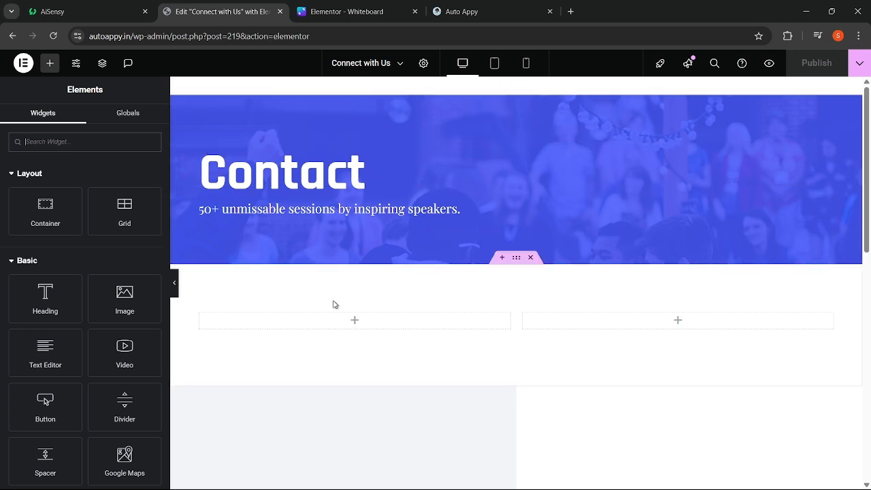
- Select the contact form widget and collapse its form fields settings
scroll(333, 305, "down", 2)
scroll(333, 305, "down", 3)
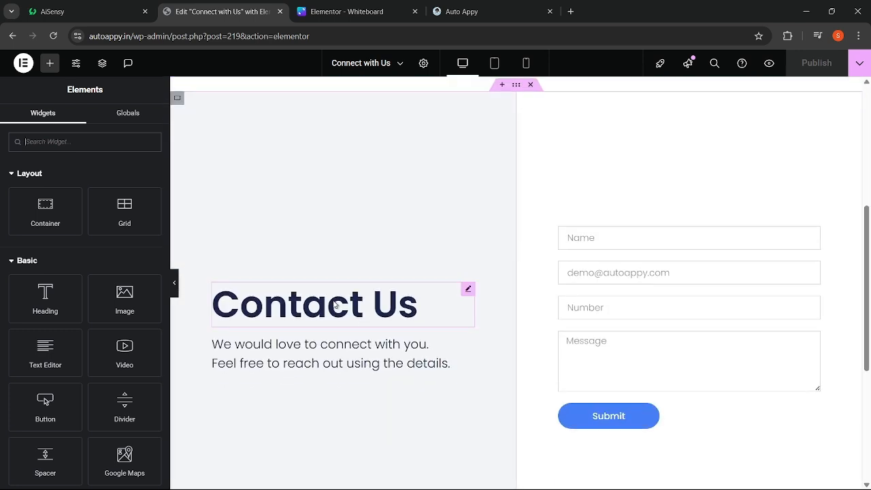
left_click(610, 240)
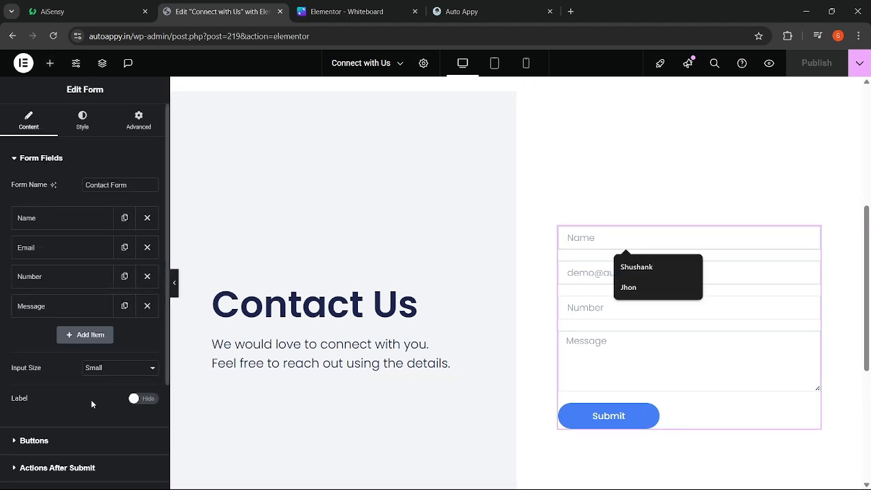
scroll(91, 404, "down", 2)
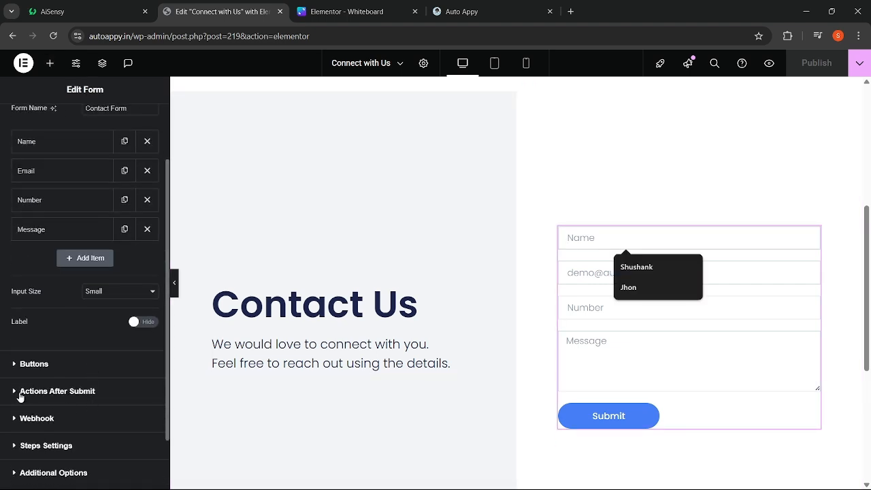
scroll(61, 262, "up", 2)
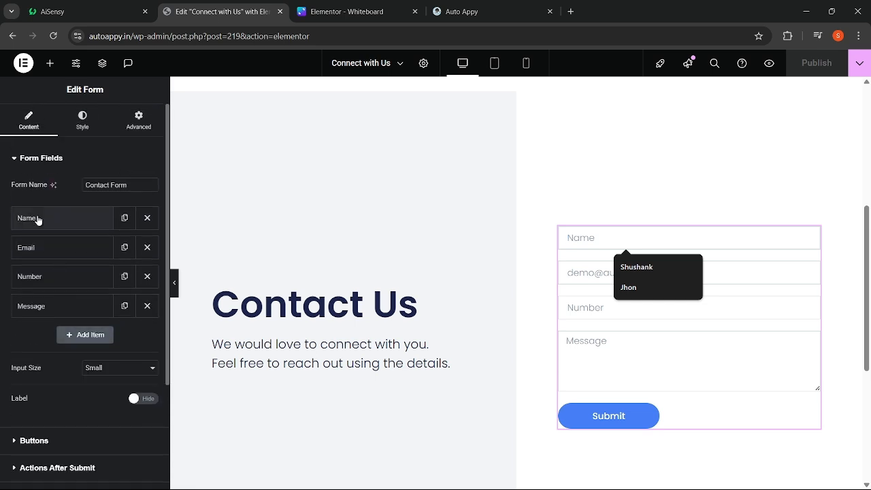
left_click(17, 159)
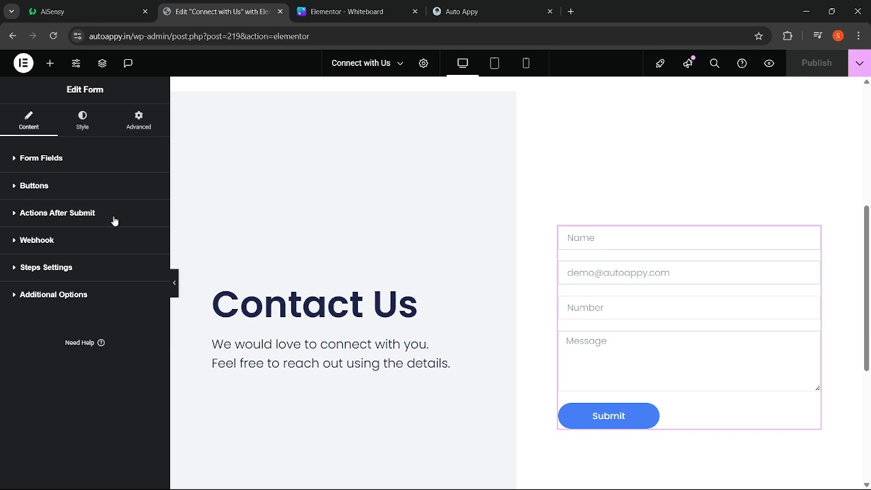
- Remove and re-add the Webhook action under Actions After Submit, then expand its settings
left_click(16, 216)
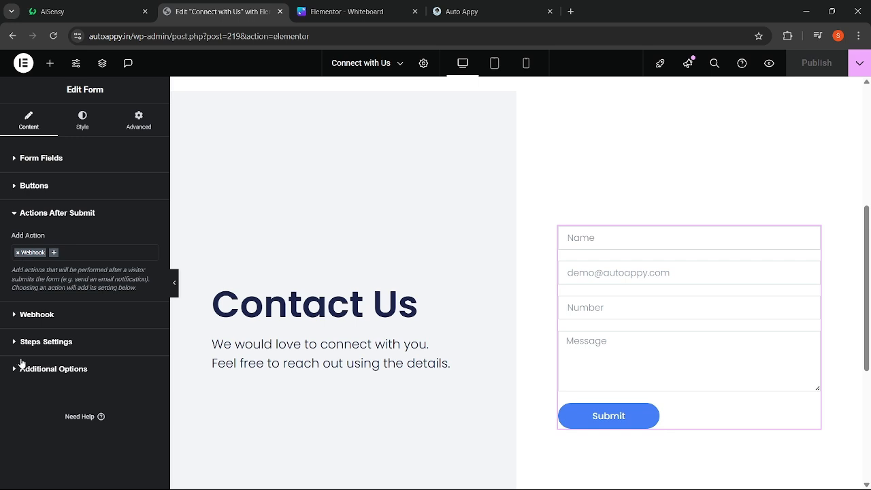
left_click(16, 253)
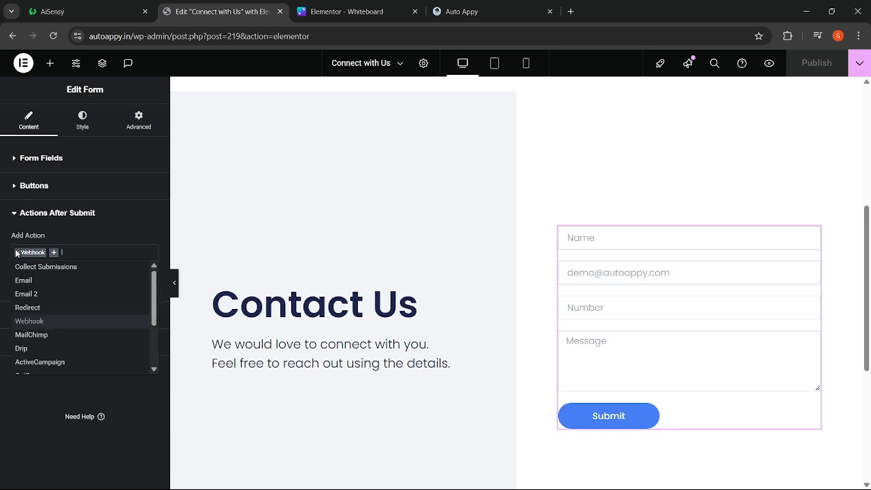
left_click(17, 253)
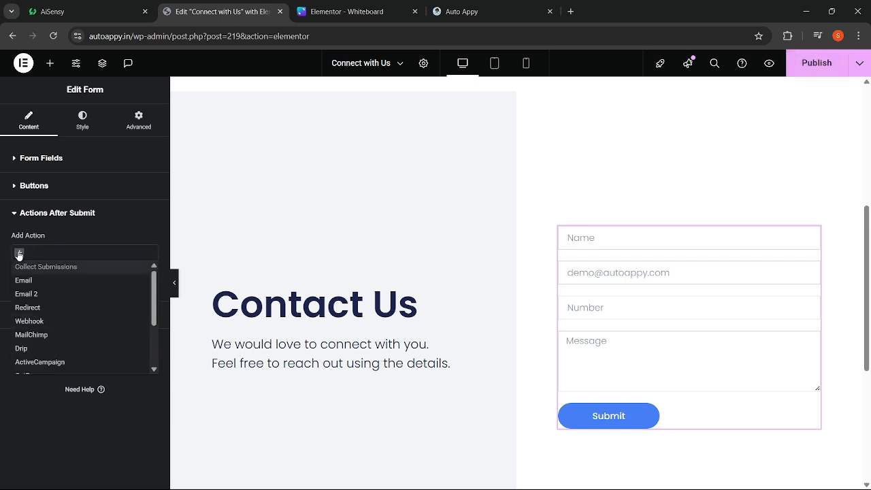
left_click(18, 254)
left_click(35, 252)
type("web")
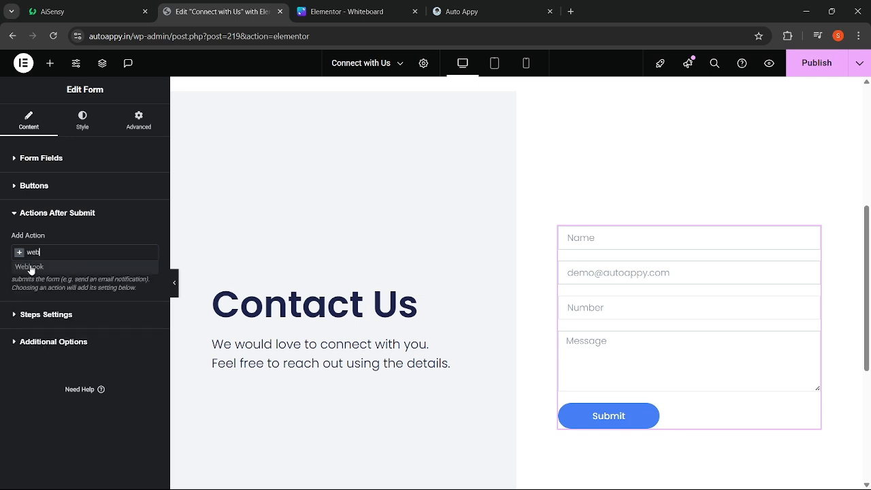
left_click(31, 269)
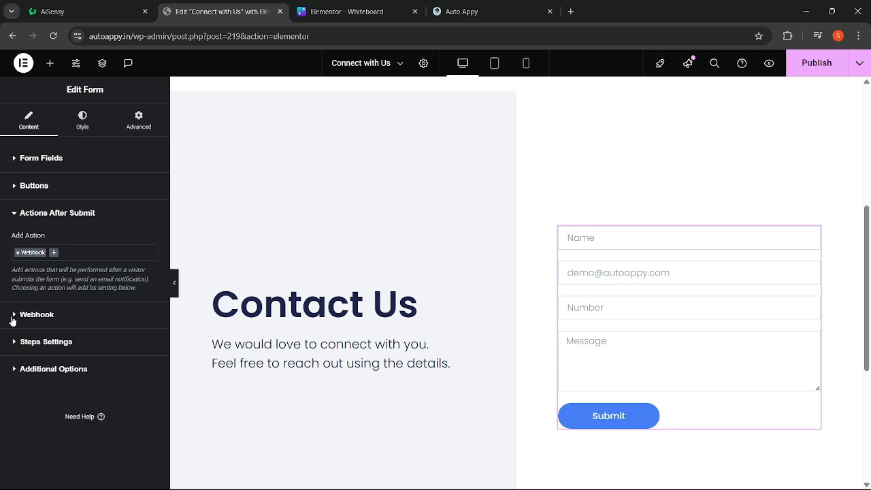
left_click(12, 319)
- Replace the Webhook URL with the AutoAppy workflow's copied webhook URL
triple_click(54, 288)
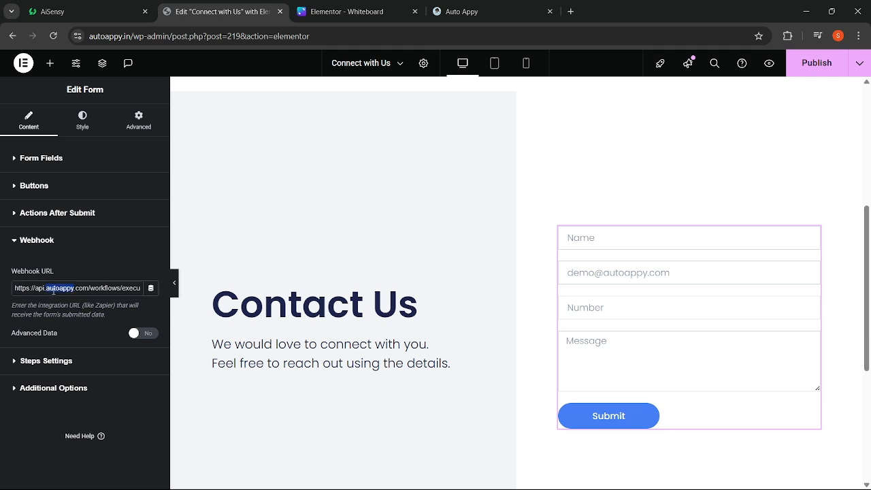
key("BackSpace")
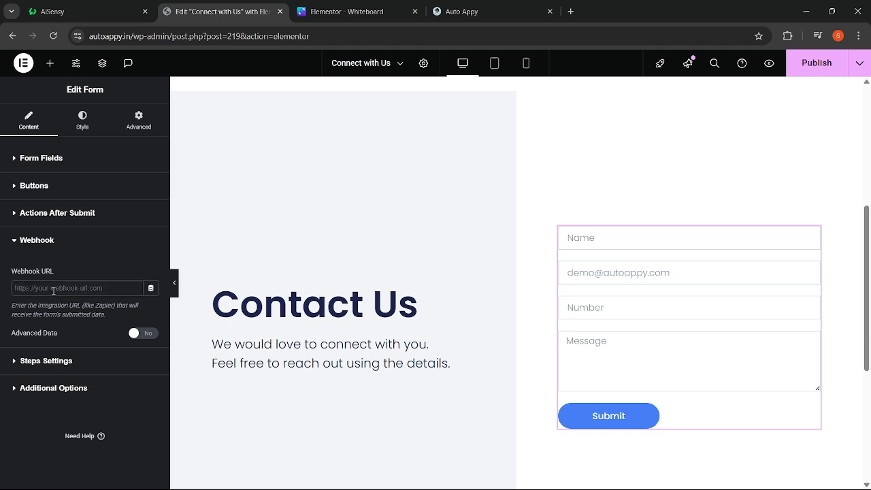
left_click(443, 8)
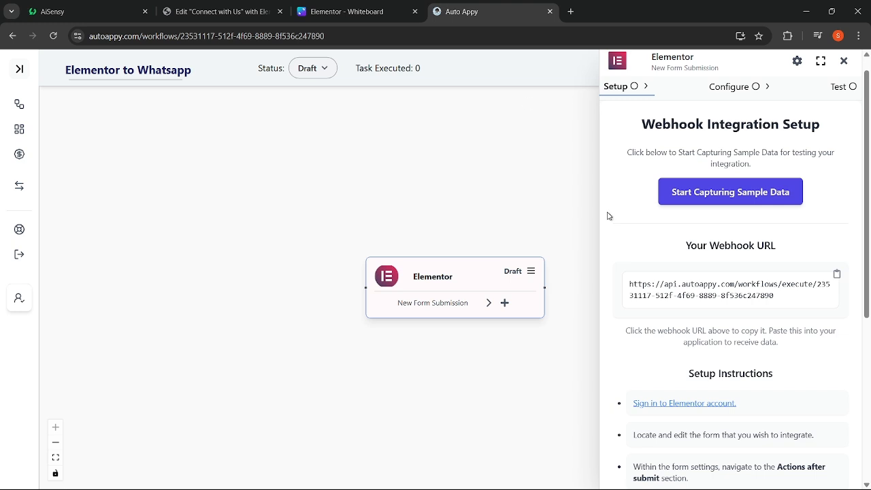
left_click(836, 275)
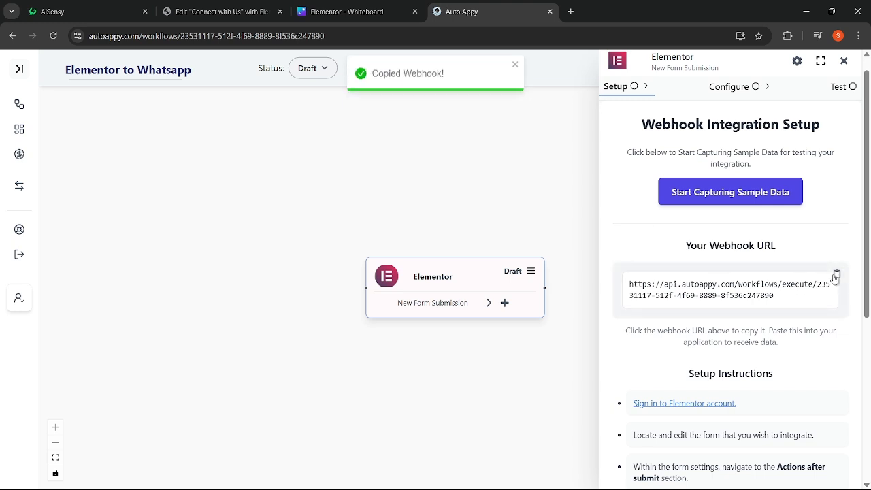
left_click(183, 12)
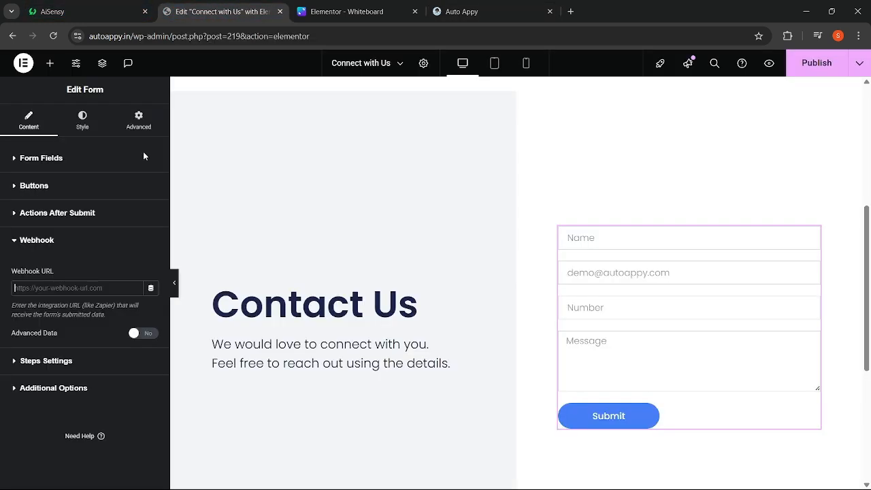
left_click(87, 288)
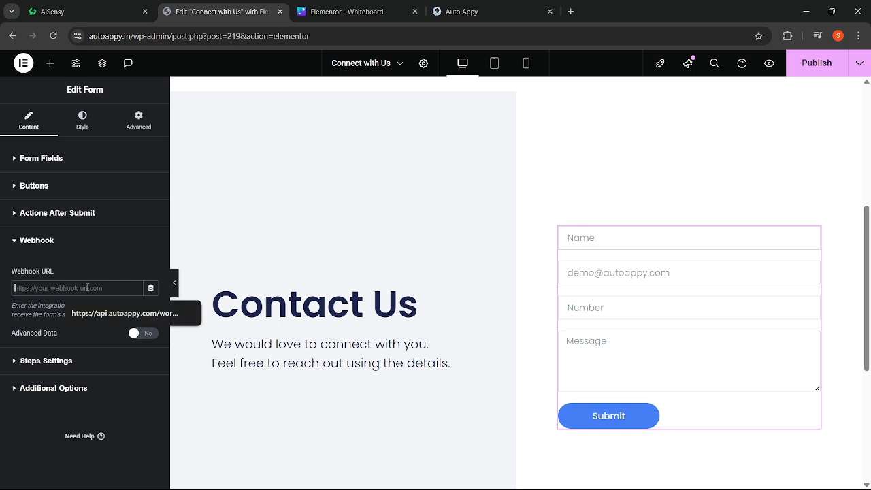
key("ctrl+v")
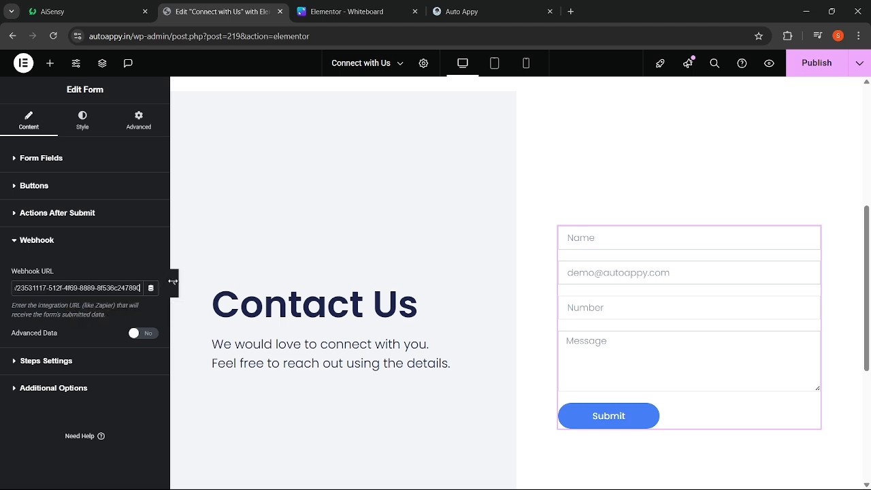
- Publish the Connect with Us page with the new webhook
left_click(175, 283)
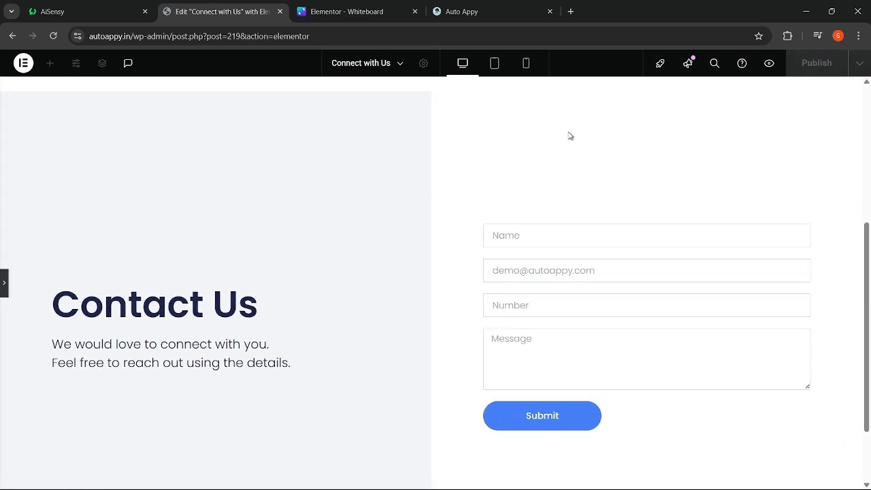
left_click(3, 283)
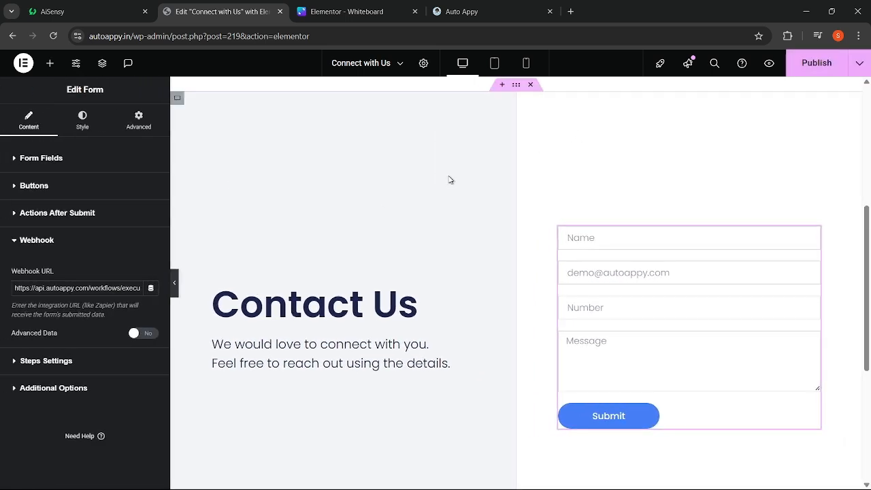
left_click(822, 69)
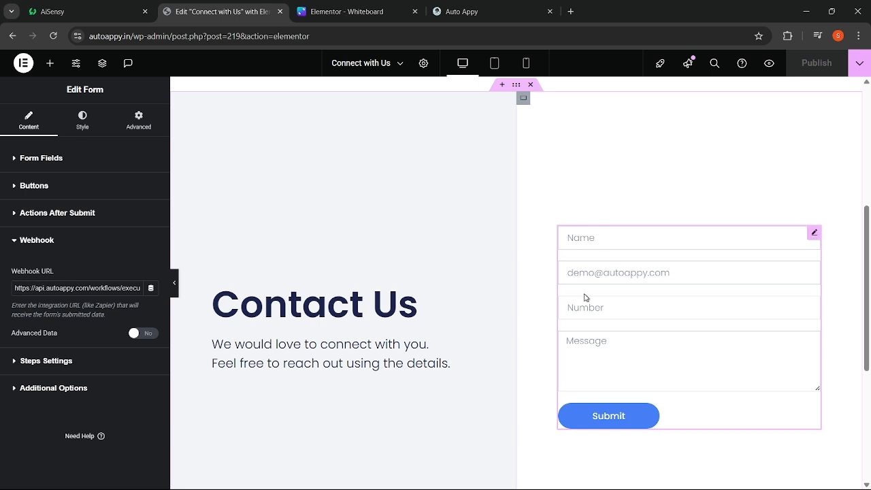
left_click(479, 12)
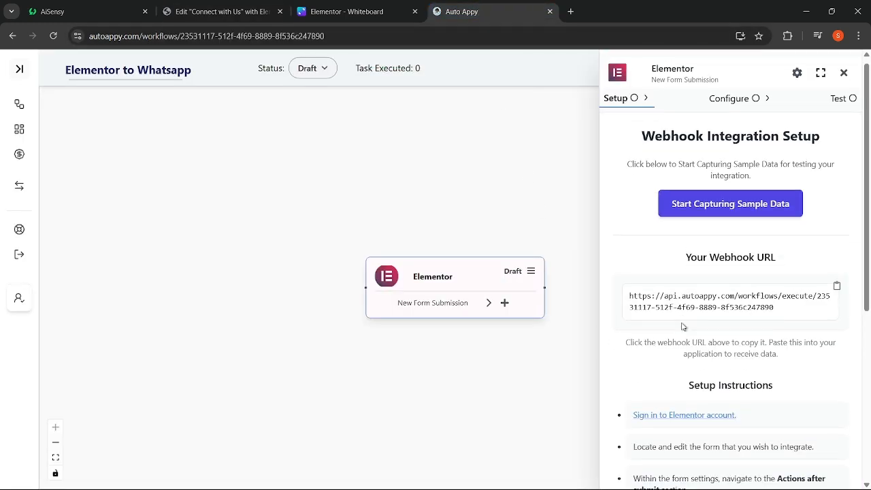
left_click(198, 5)
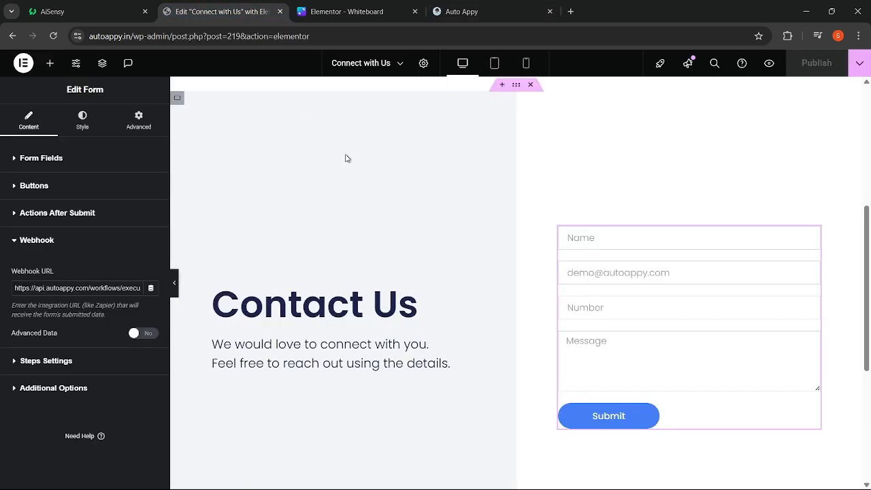
- Preview the page and start capturing sample data for the AutoAppy Elementor trigger
left_click(769, 67)
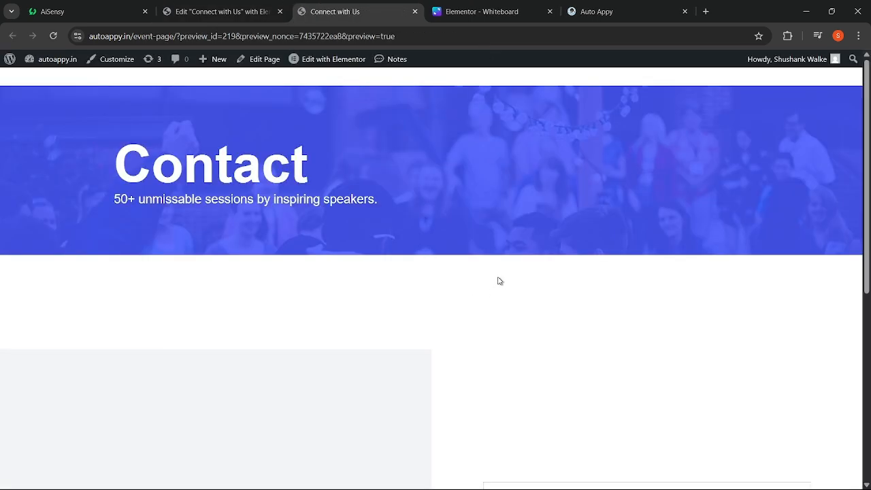
scroll(499, 281, "down", 4)
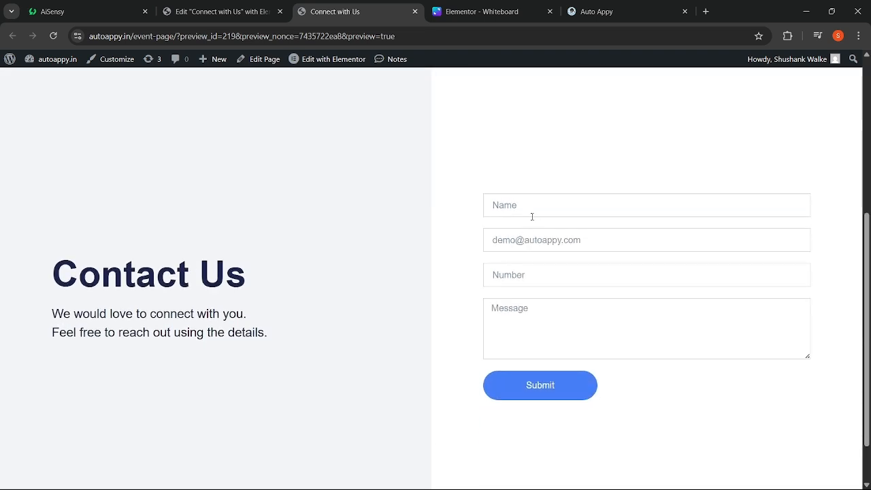
left_click(599, 8)
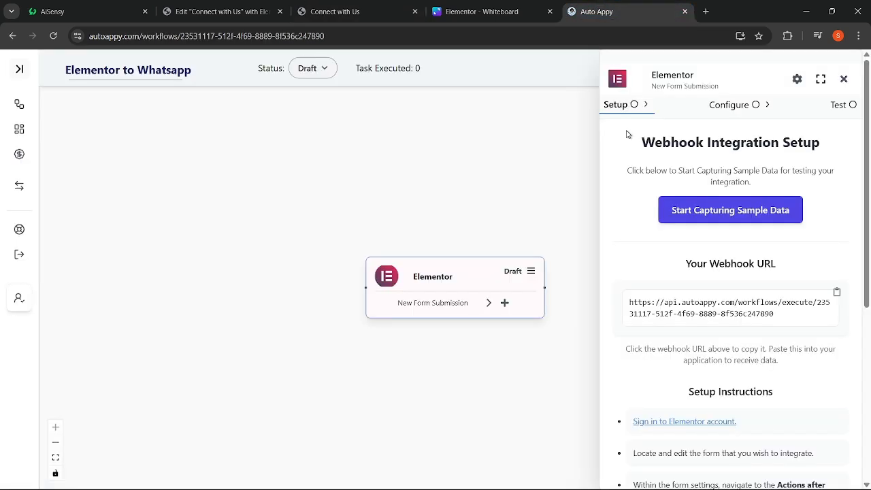
left_click(714, 212)
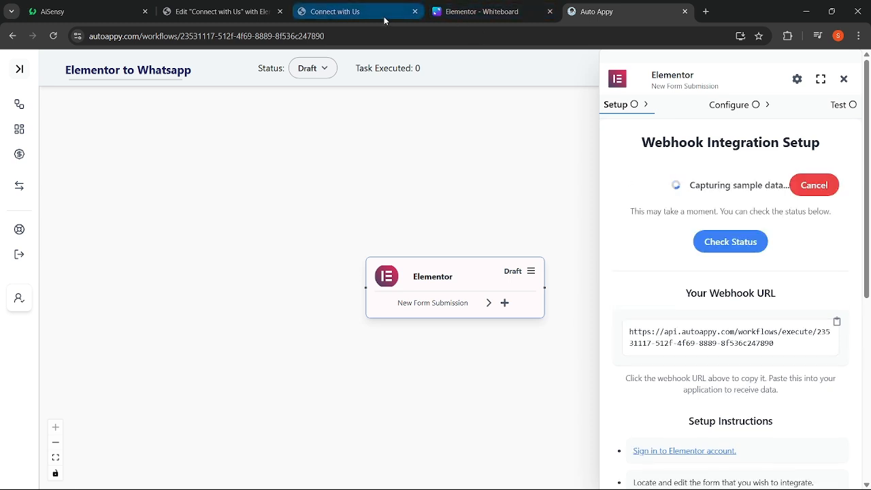
left_click(205, 4)
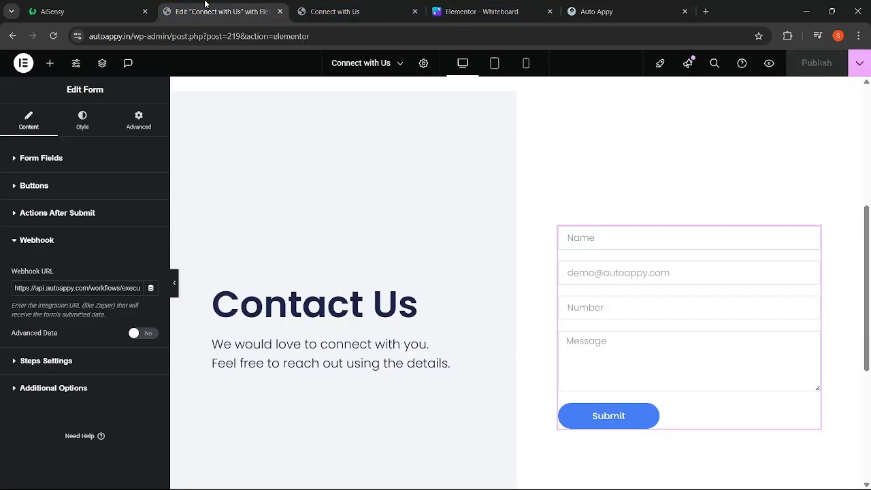
left_click(333, 12)
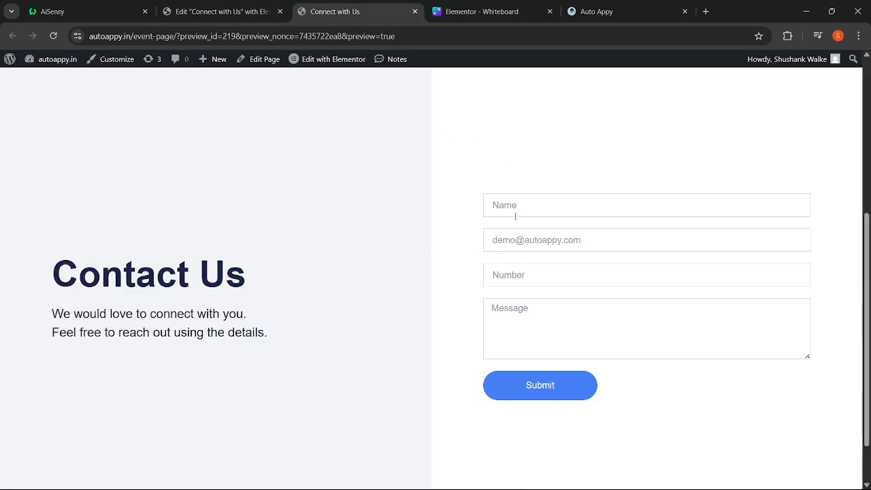
- Submit the form with a test name, e-mail, phone number and 'I want Sales Invoice Automation'
left_click(515, 206)
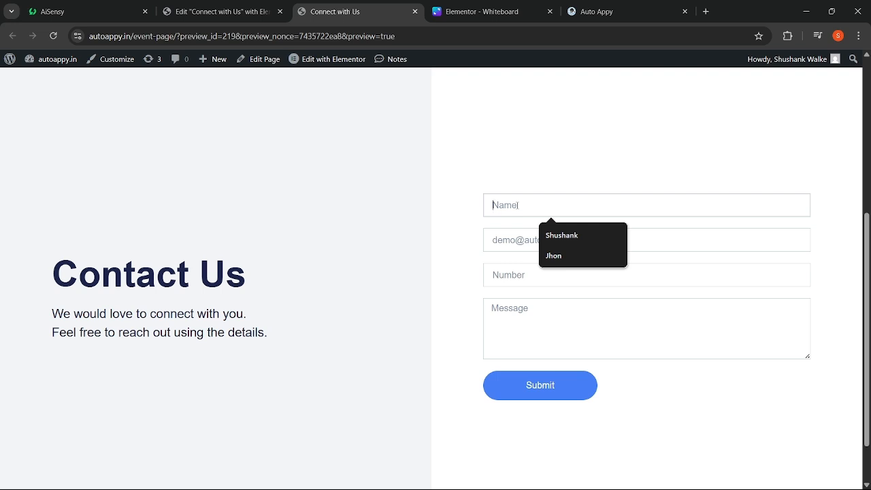
type("Jhon")
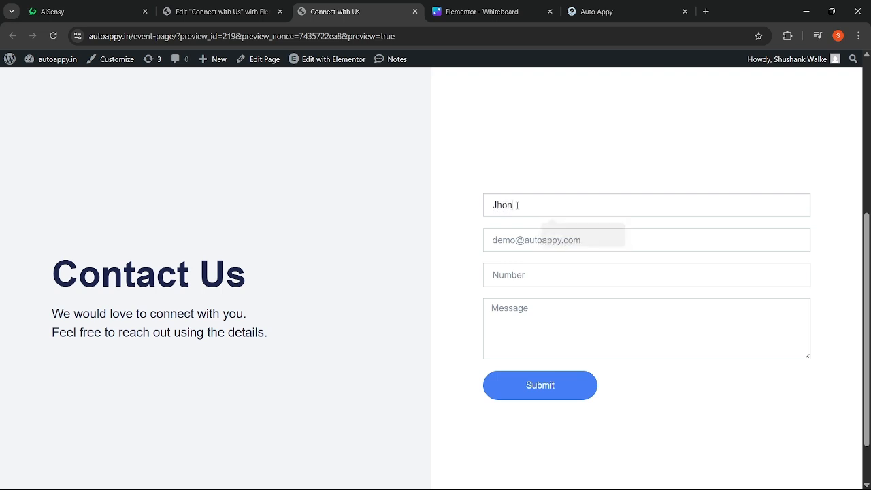
left_click(500, 242)
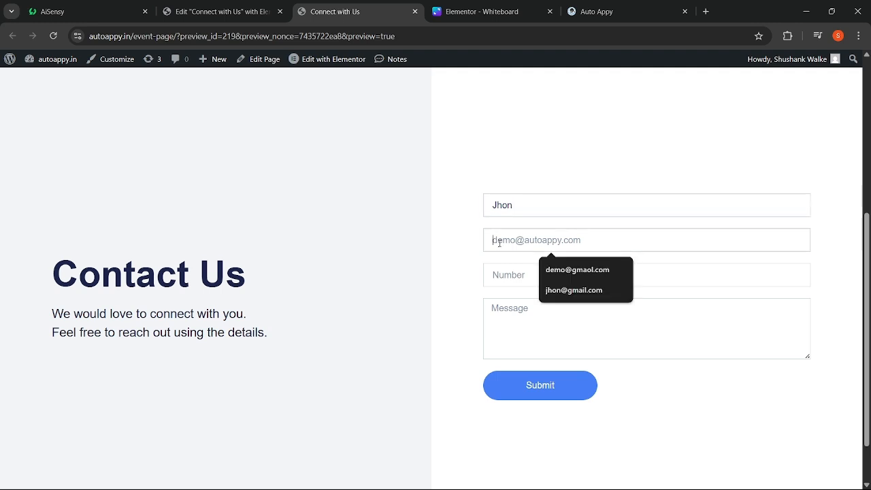
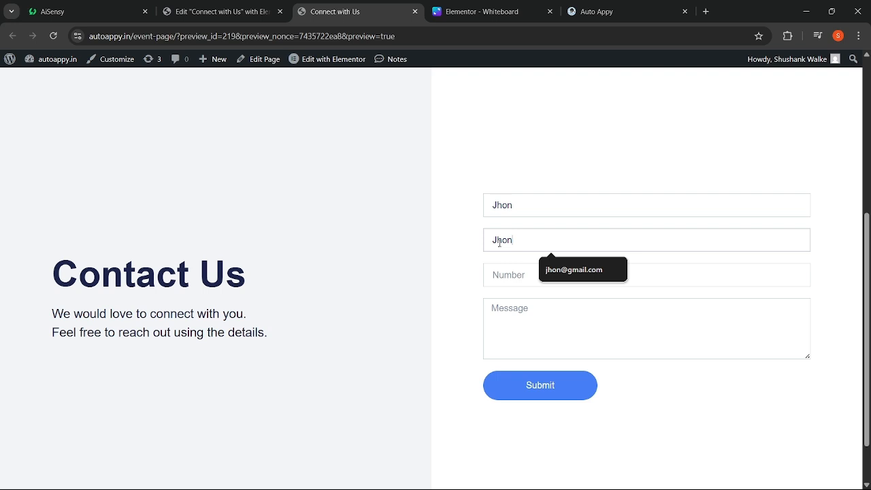
left_click(496, 276)
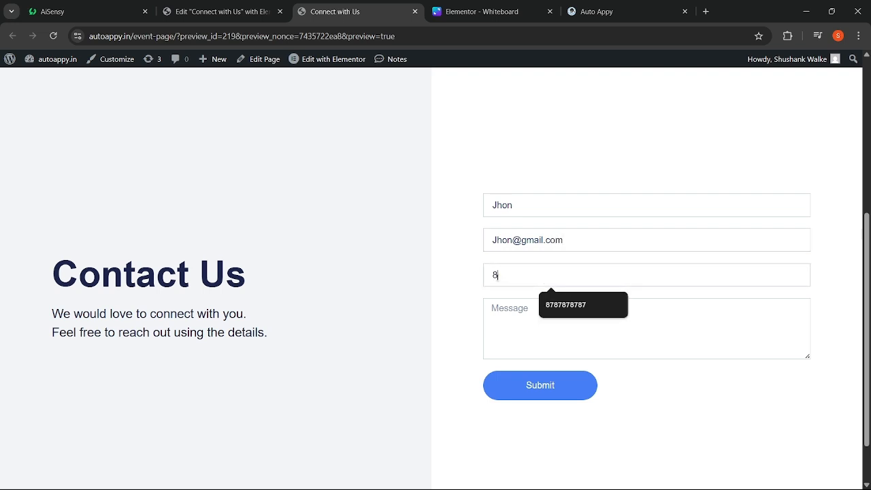
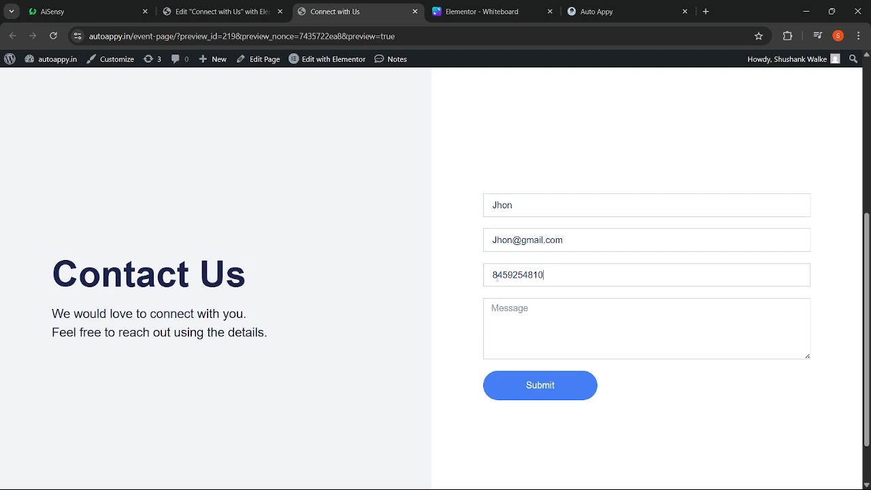
left_click(512, 306)
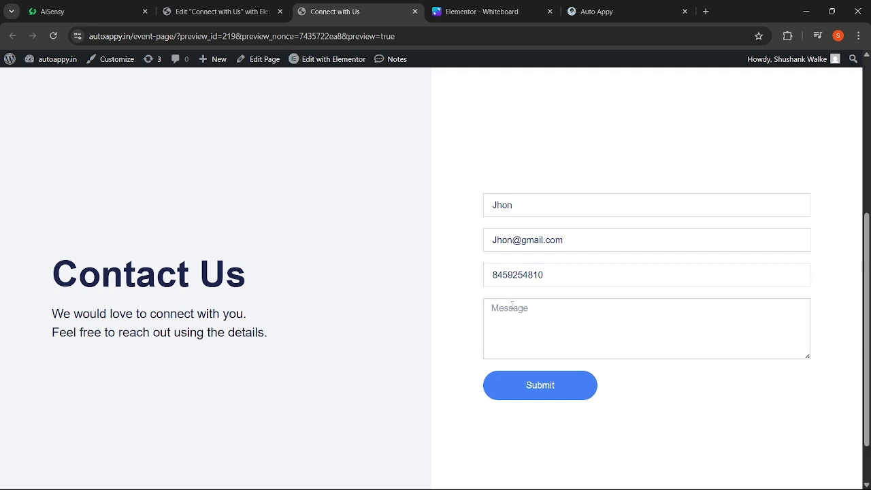
type("I want Sales Invoice Aut")
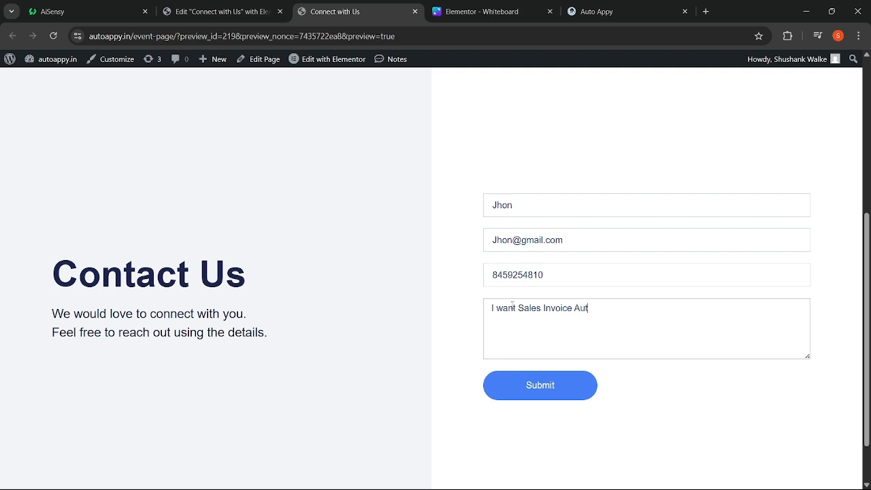
type("omation")
left_click(510, 381)
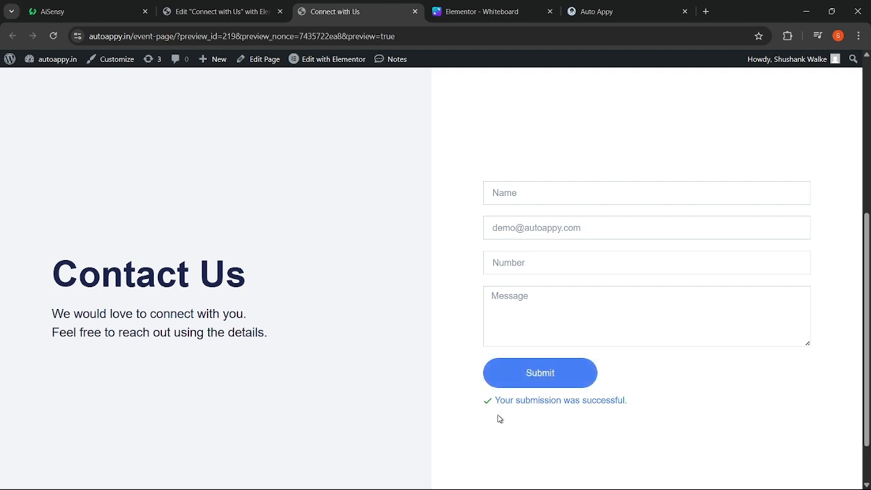
- Run Check Status in AutoAppy to capture the test submission, then close the Elementor panel
left_click(638, 4)
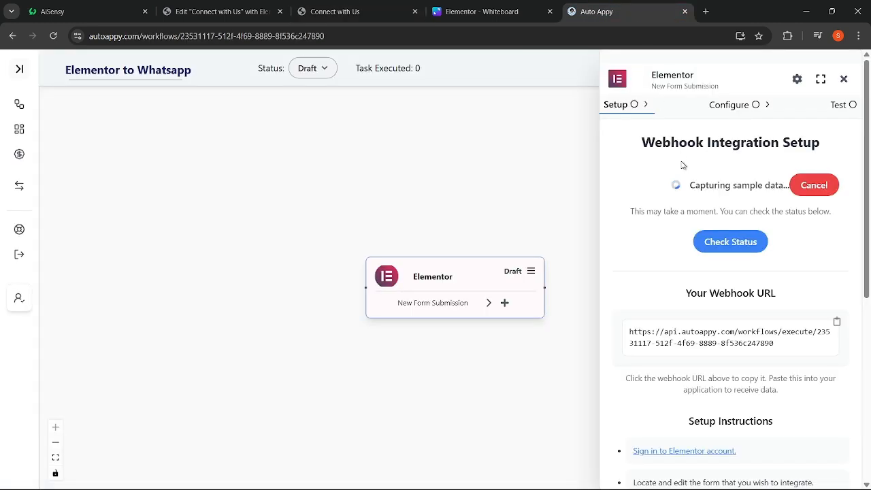
left_click(711, 242)
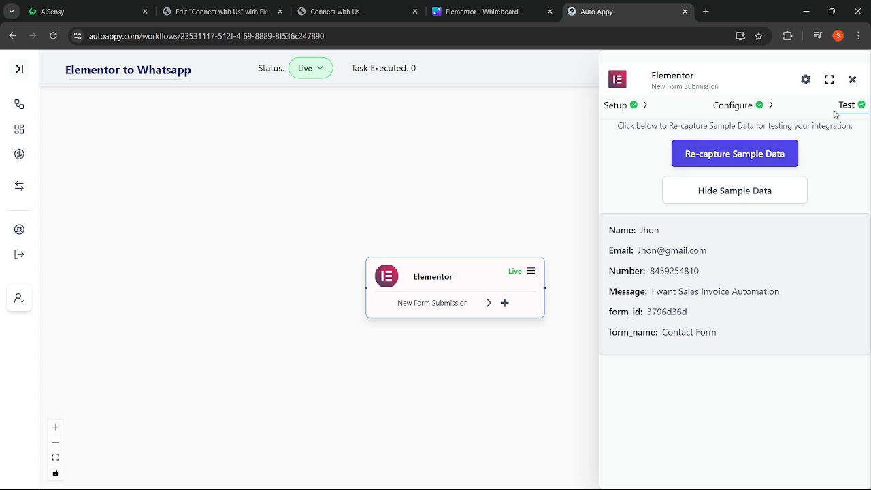
left_click(851, 87)
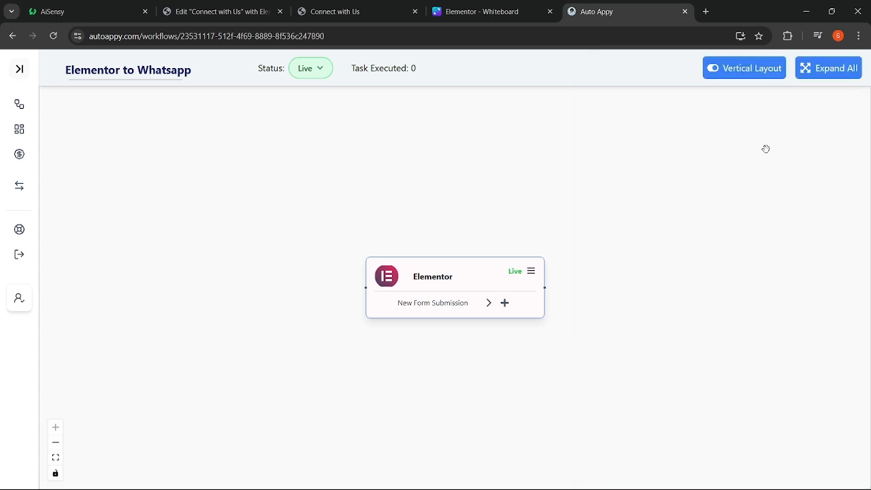
- Add an AiSensy 'Send Template Message' step after the Elementor trigger and start a new AiSensy #3 connection
left_click(505, 304)
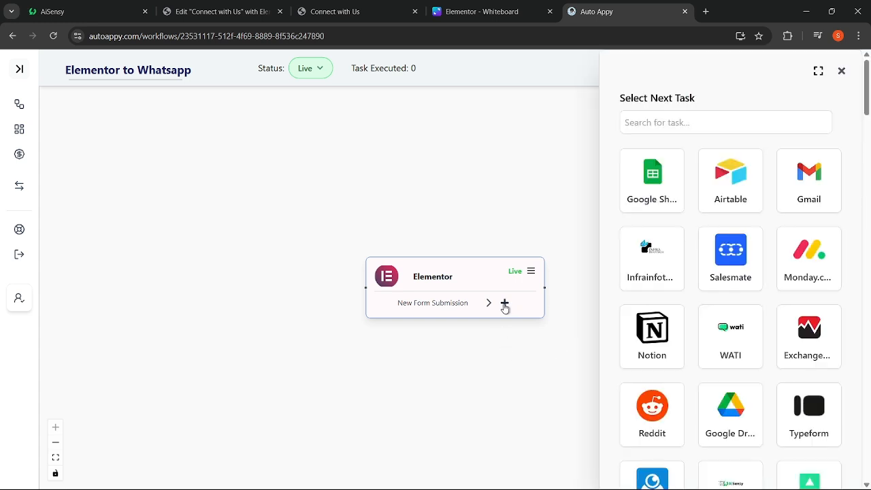
left_click(699, 124)
type("ai")
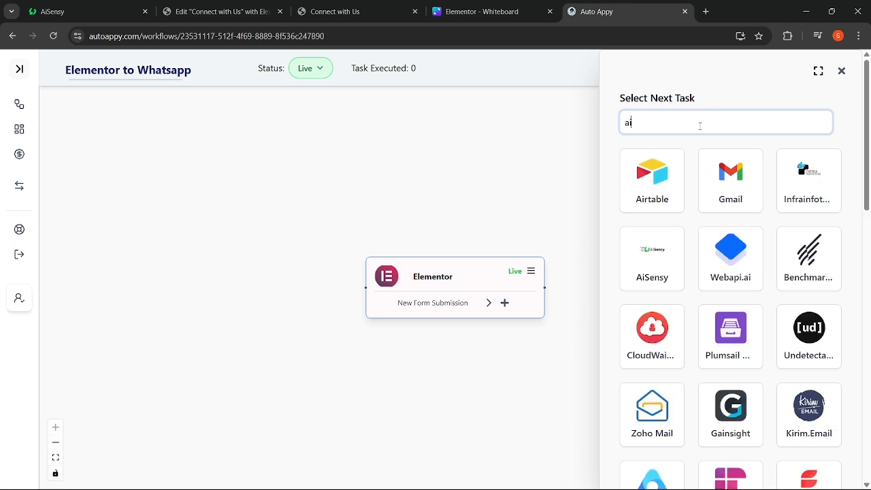
left_click(648, 255)
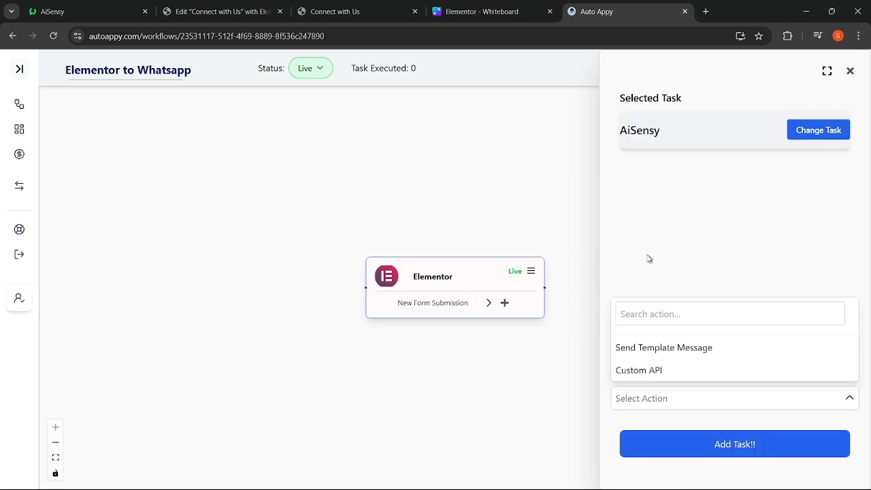
left_click(646, 347)
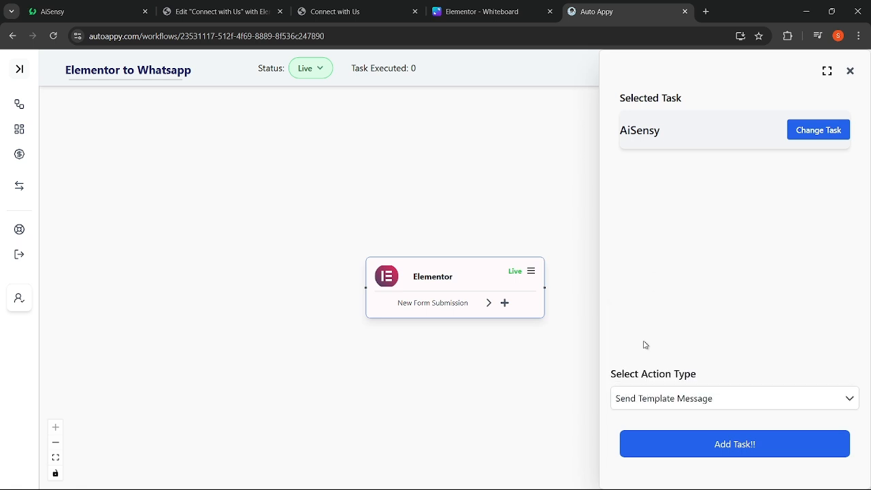
left_click(698, 442)
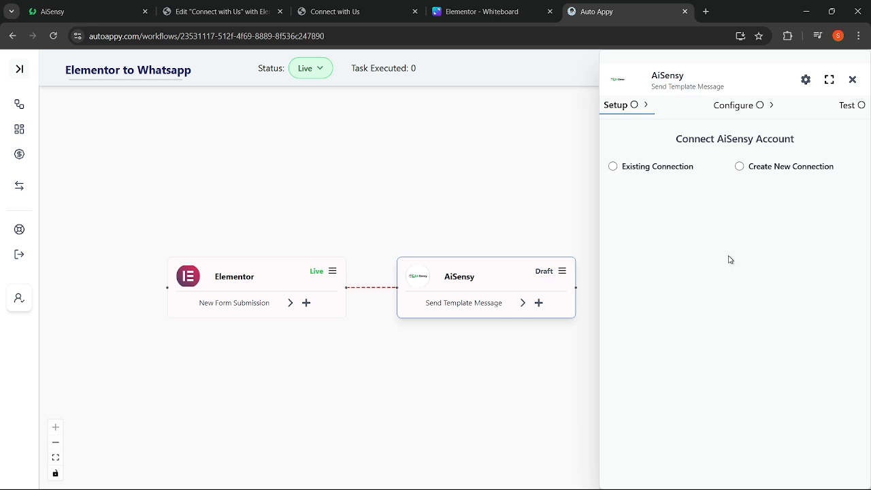
left_click(739, 166)
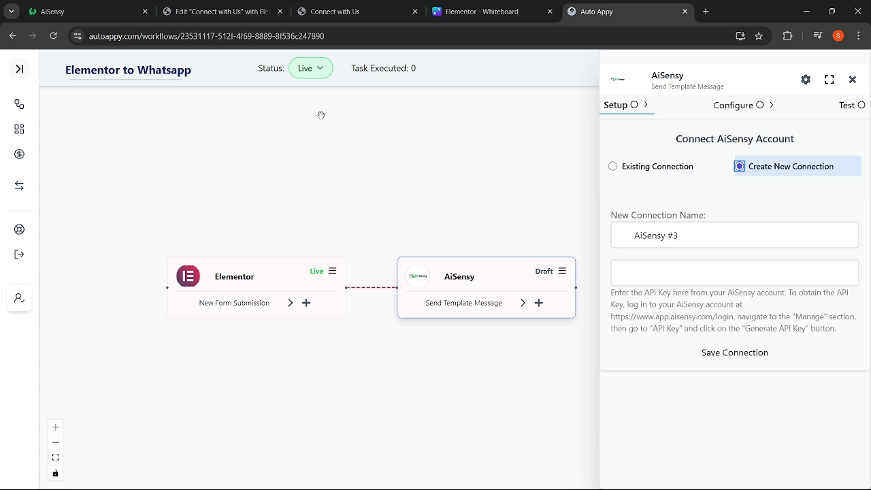
- Copy the API key from AiSensy's Manage > API Key page and return to the AutoAppy tab
left_click(66, 4)
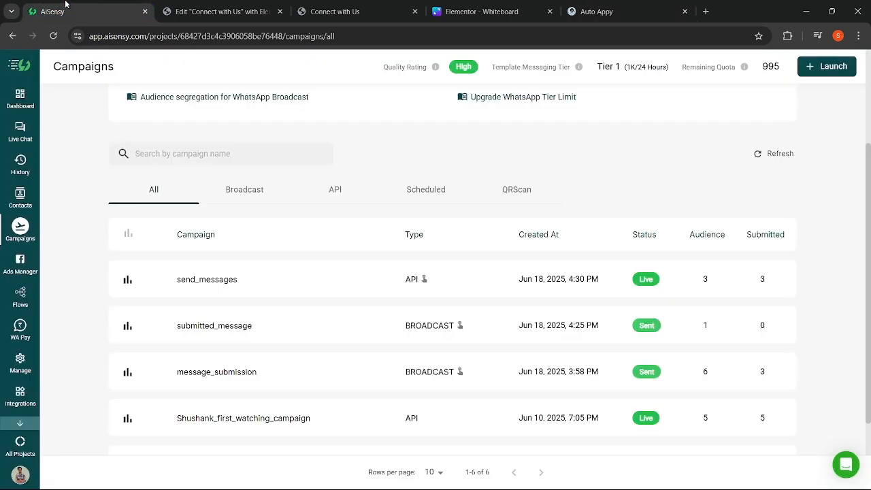
scroll(156, 239, "up", 3)
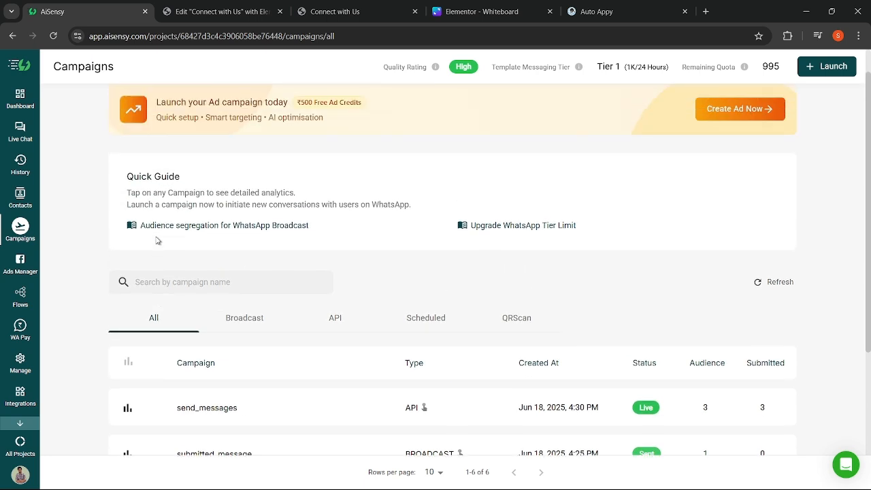
left_click(25, 370)
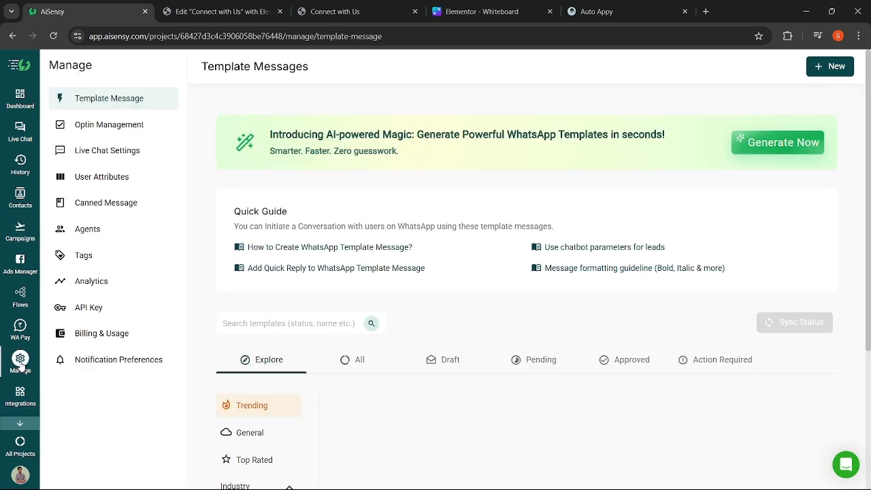
left_click(101, 311)
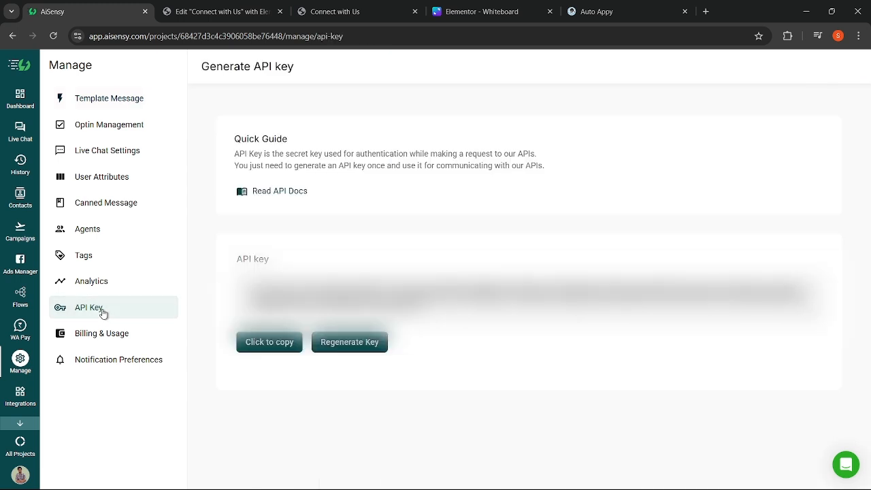
left_click(253, 343)
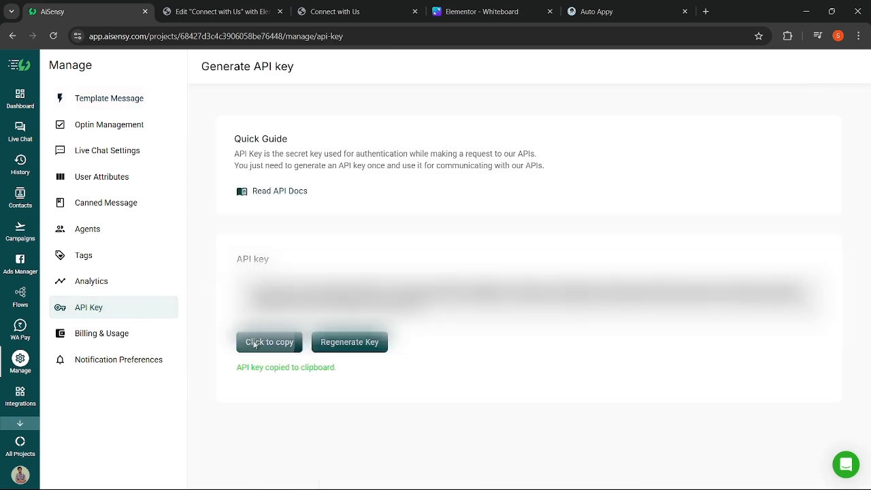
left_click(605, 11)
- Paste the copied API key into the AiSensy #3 connection and save it, reviewing the Configure fields
left_click(636, 280)
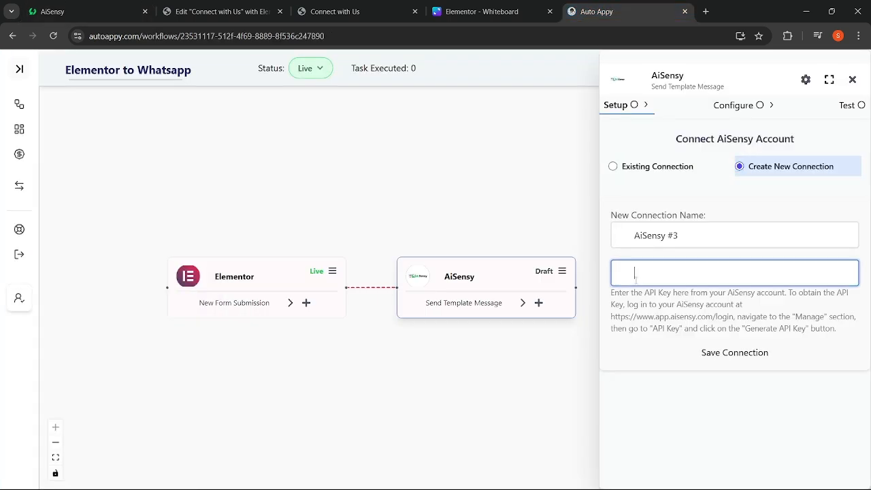
key("ctrl+v")
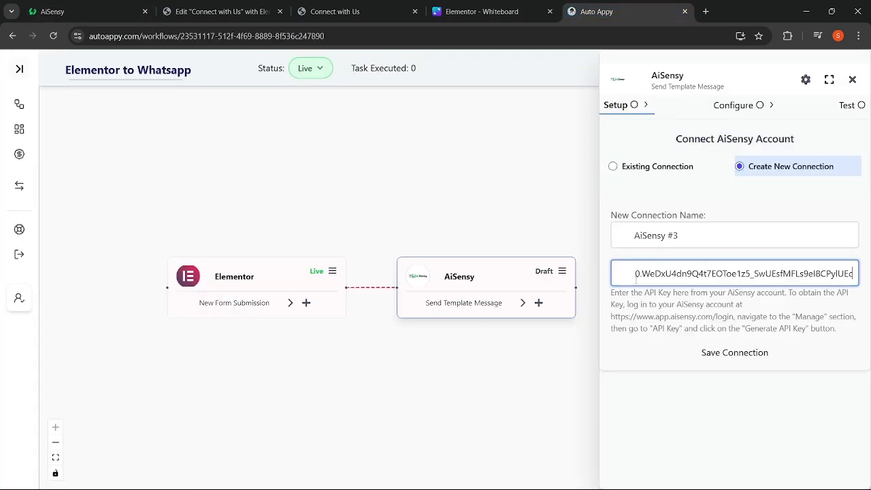
left_click(721, 356)
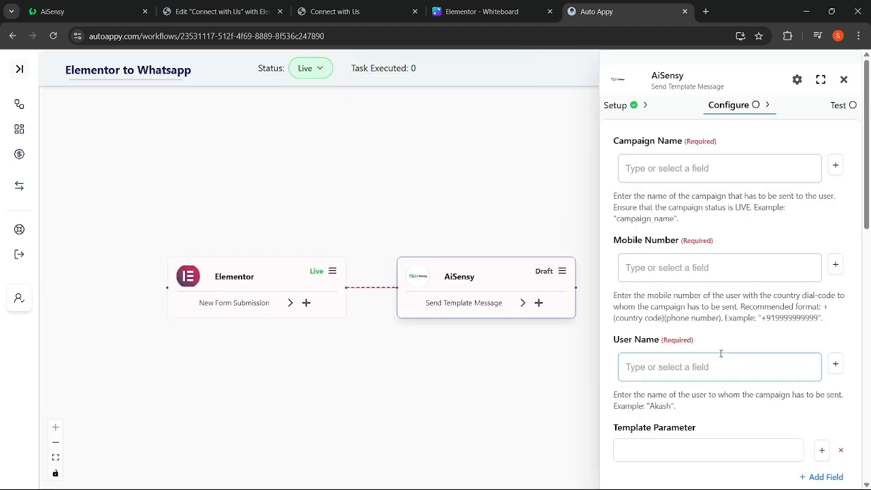
scroll(734, 284, "down", 8)
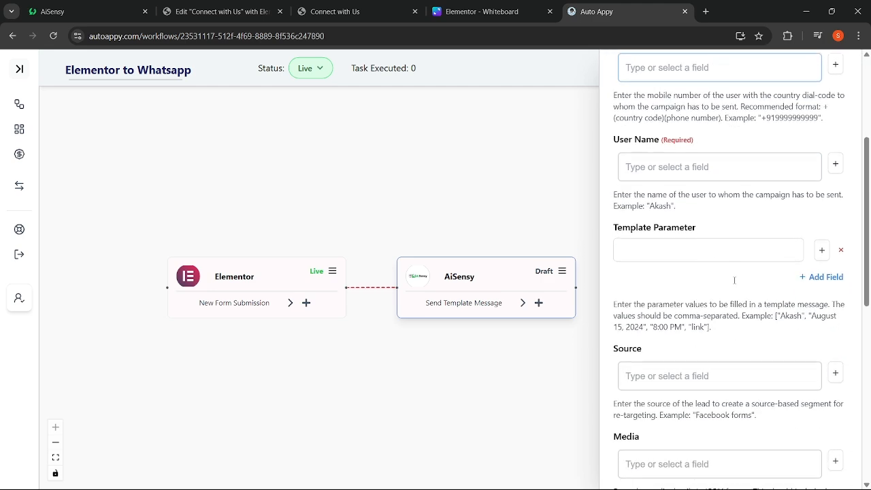
scroll(734, 283, "down", 3)
scroll(735, 282, "up", 10)
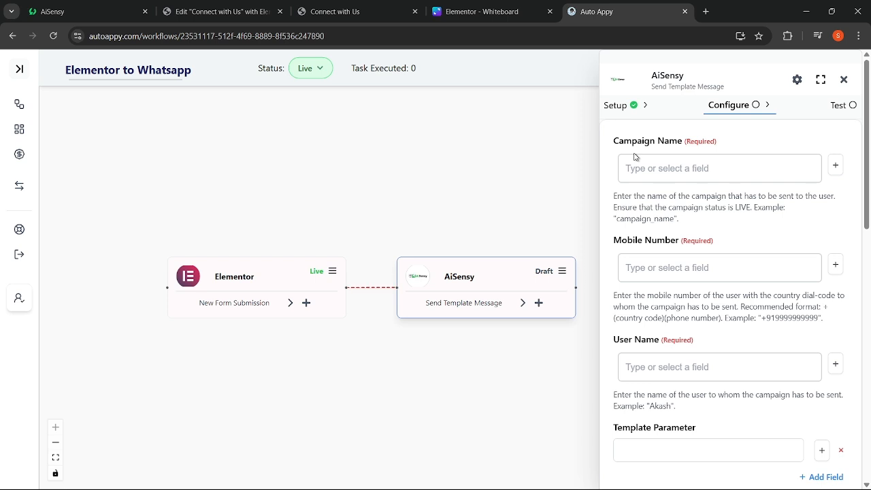
left_click(80, 5)
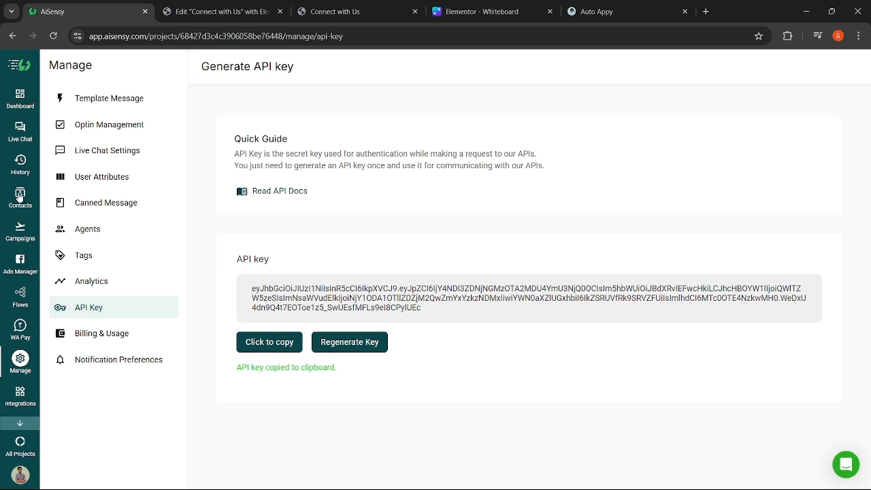
- Review AiSensy's LIVE send_messages campaign, copy its title, and return to the AutoAppy editor
left_click(19, 235)
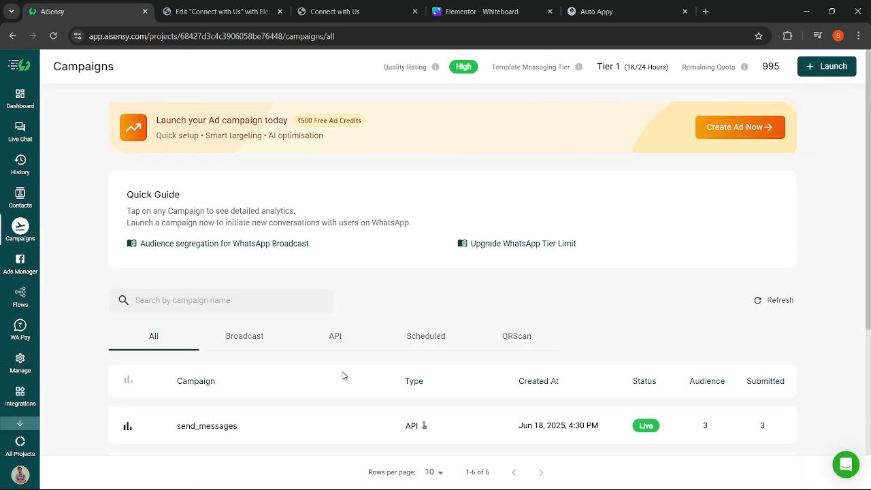
scroll(344, 377, "down", 2)
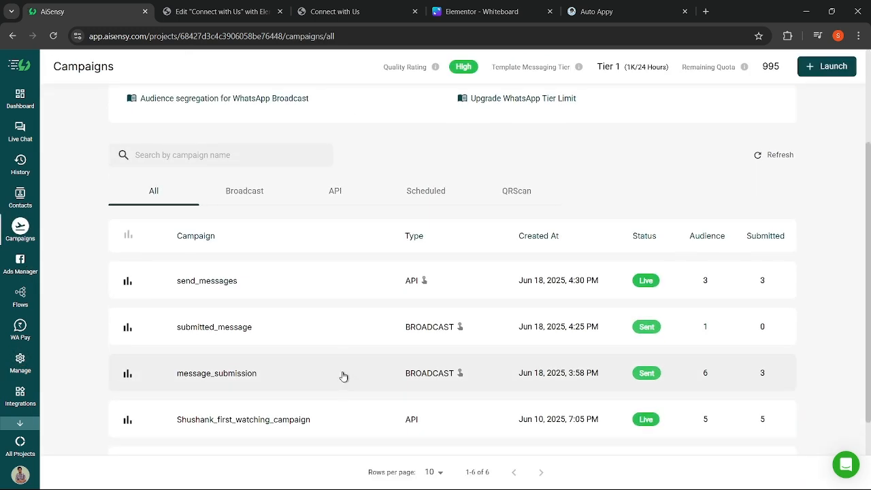
left_click(213, 283)
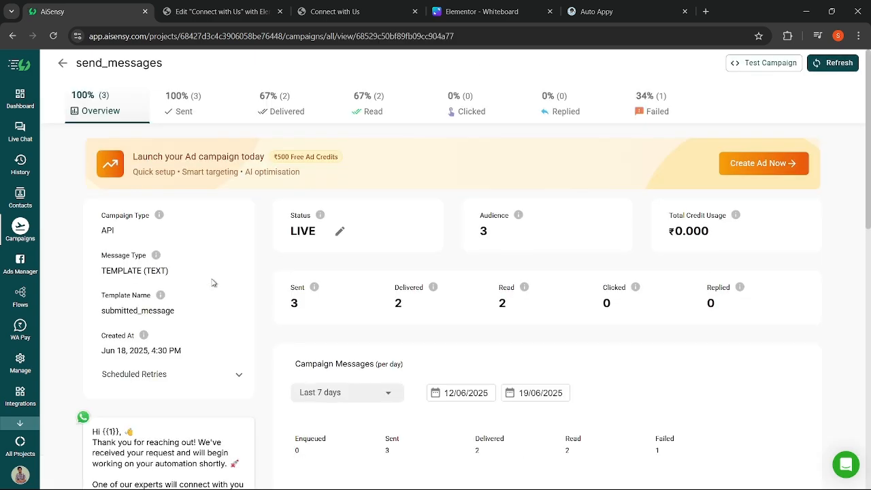
scroll(213, 283, "down", 3)
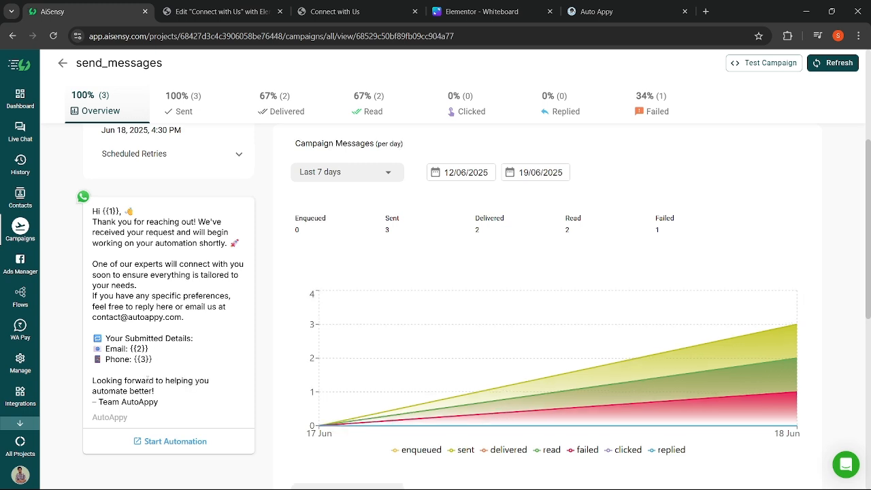
scroll(148, 380, "down", 1)
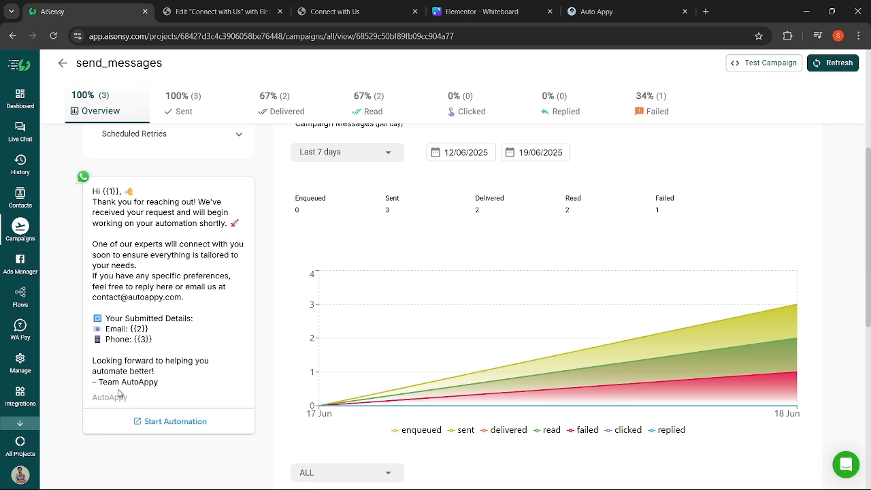
scroll(173, 357, "up", 1)
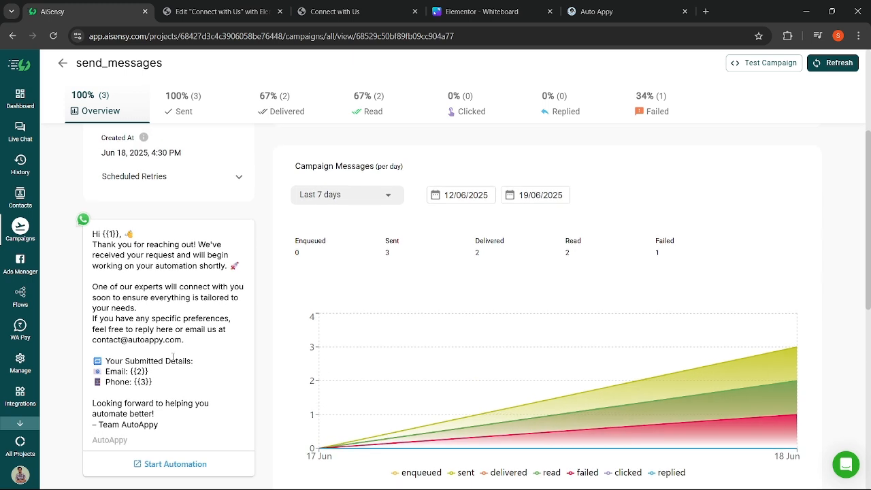
scroll(172, 356, "up", 3)
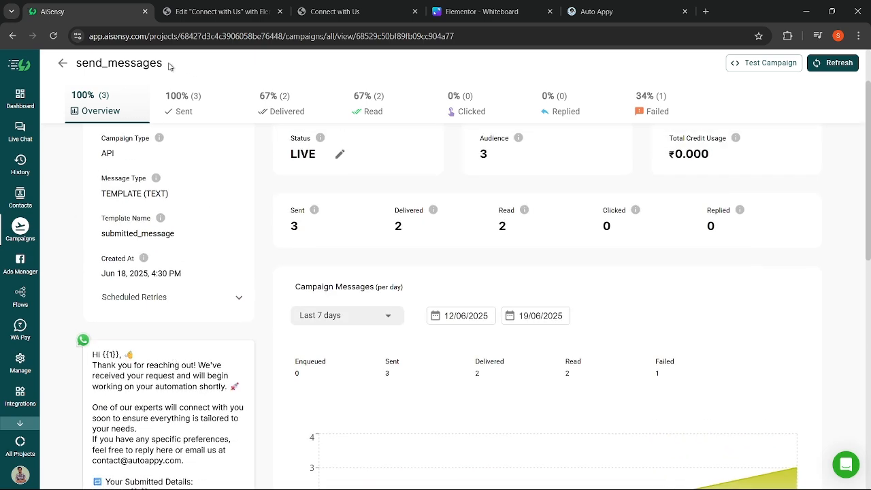
left_click_drag(167, 63, 76, 64)
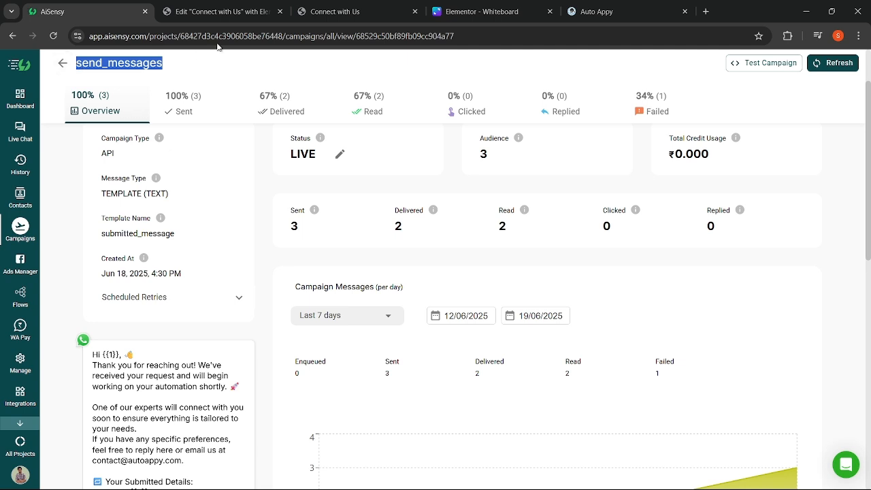
left_click(590, 8)
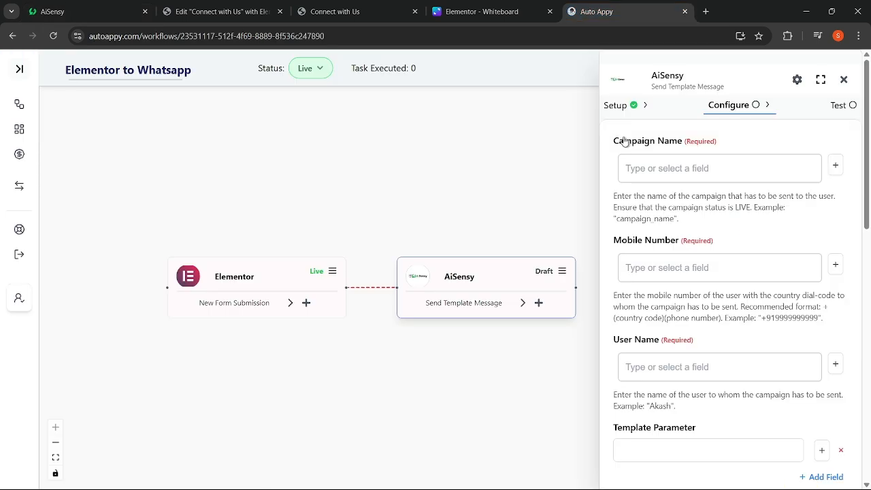
- Paste send_messages into Campaign Name, removing the trailing line break
left_click(625, 167)
key("ctrl+v")
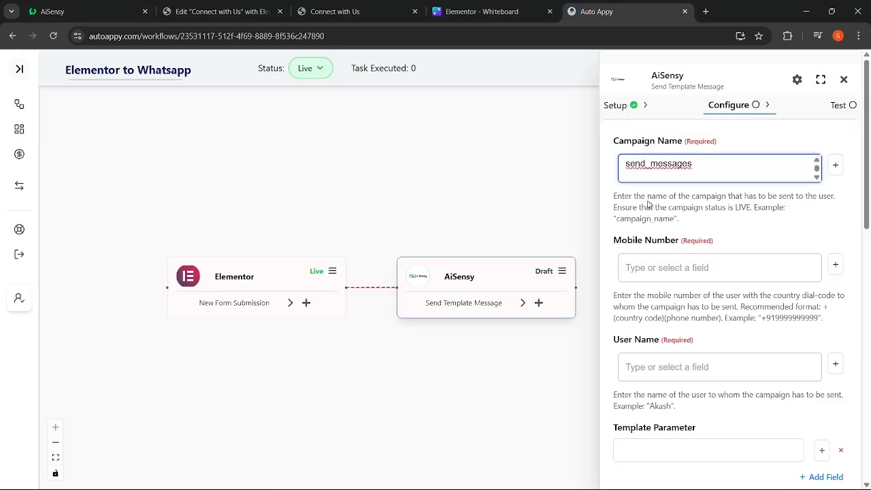
key("BackSpace")
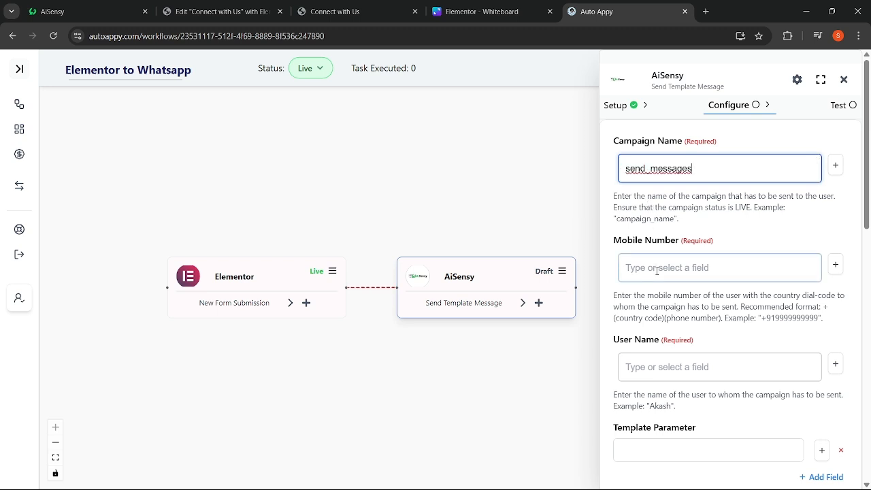
- Map Mobile Number to the Elementor form's Number field
left_click(656, 271)
scroll(657, 271, "down", 1)
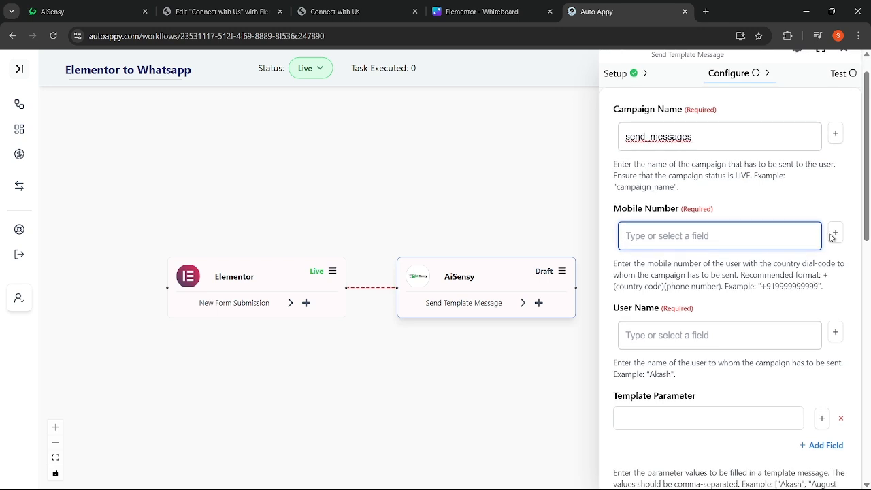
left_click(834, 236)
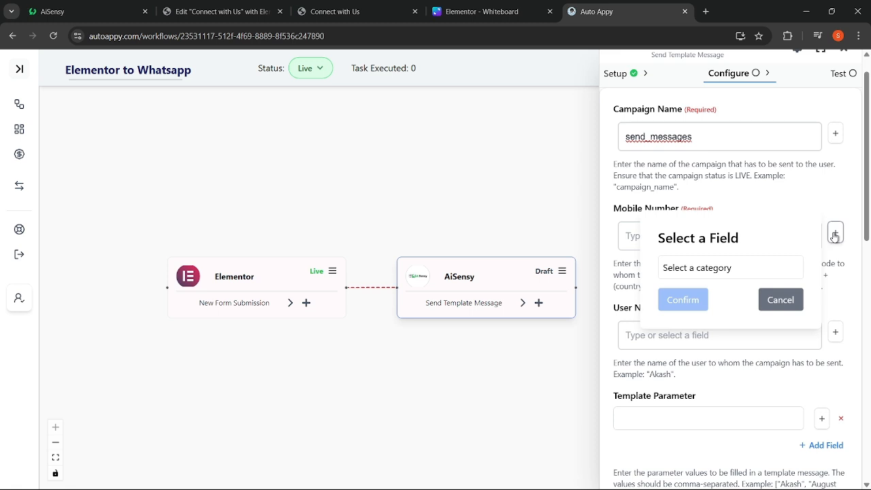
left_click(760, 266)
left_click(718, 301)
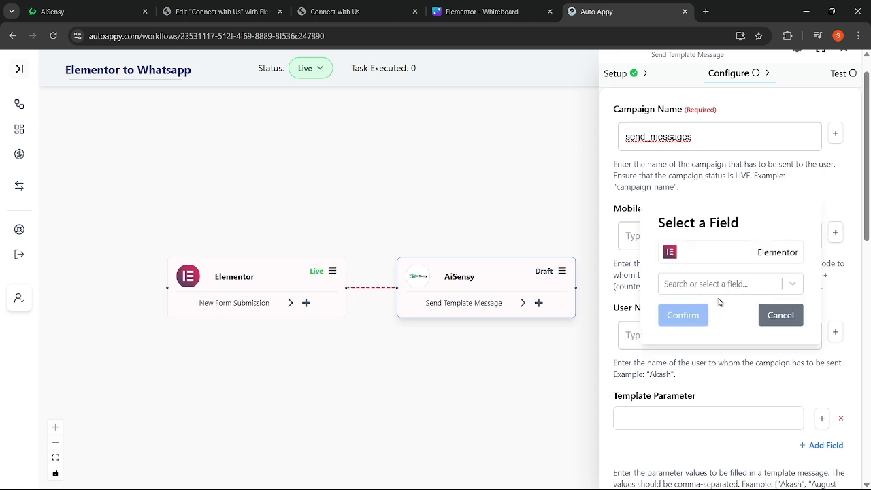
left_click(724, 290)
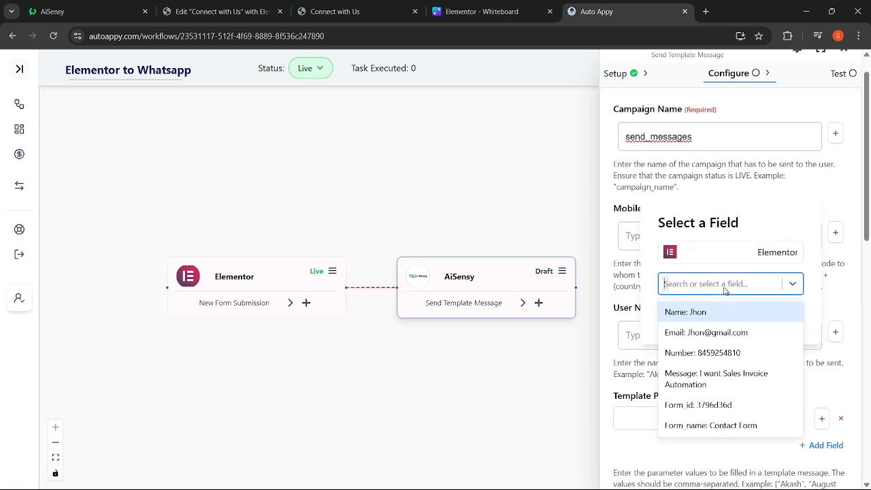
left_click(694, 354)
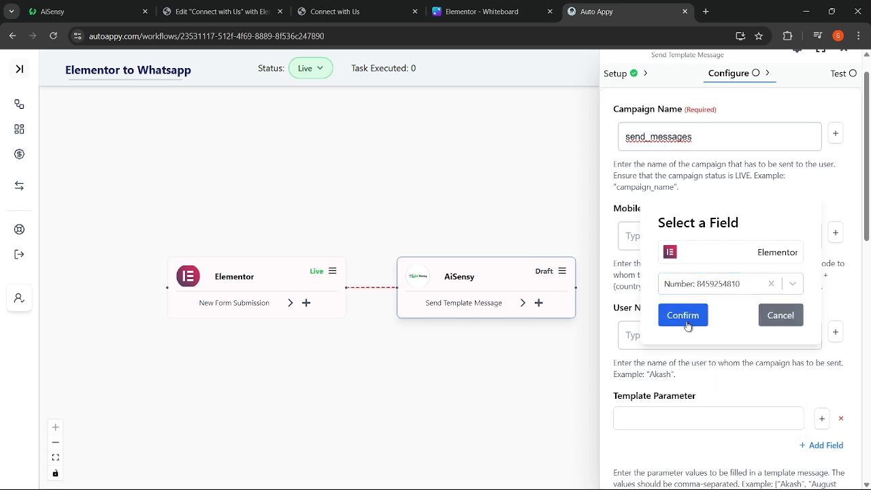
left_click(682, 315)
scroll(688, 321, "down", 1)
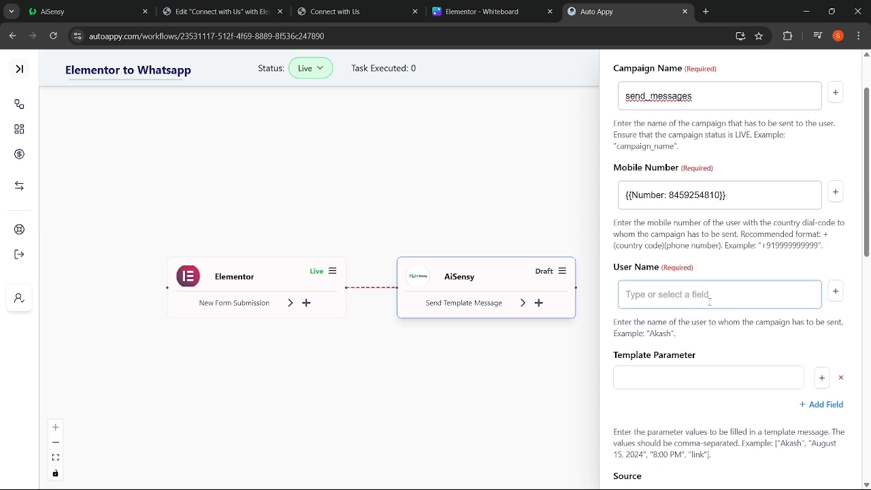
left_click(835, 291)
- Map User Name to the Elementor form's Name field
left_click(774, 267)
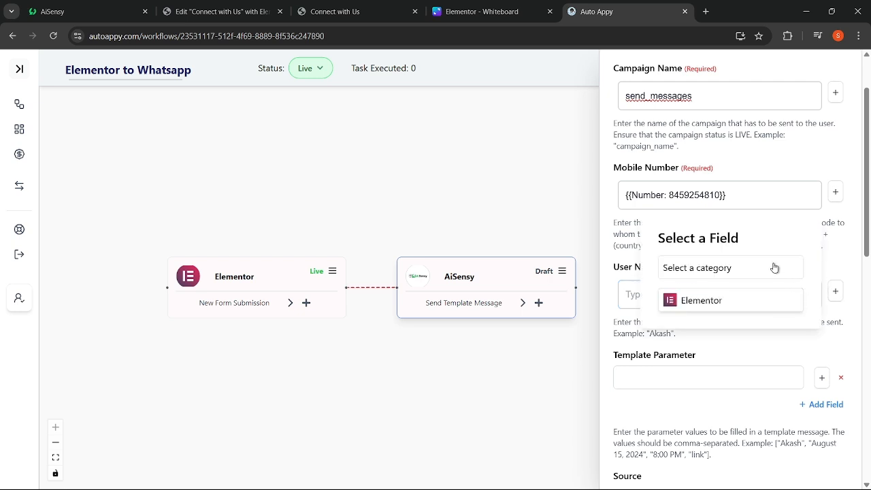
left_click(725, 307)
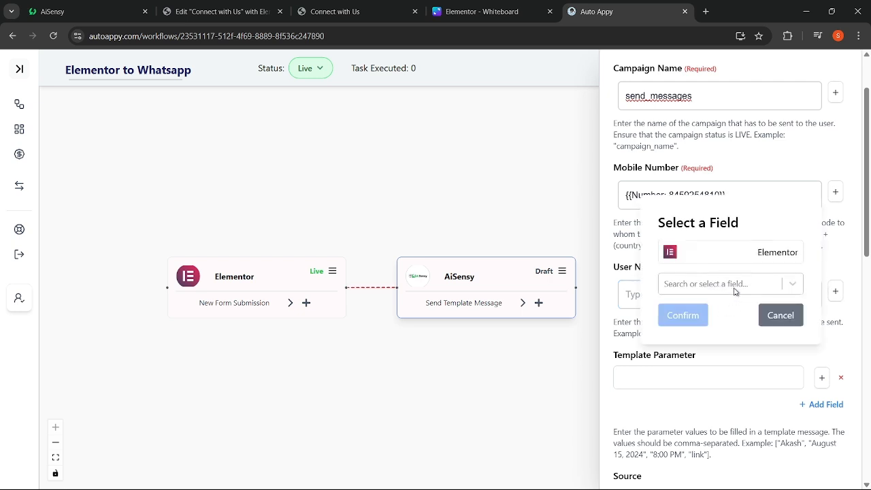
left_click(738, 289)
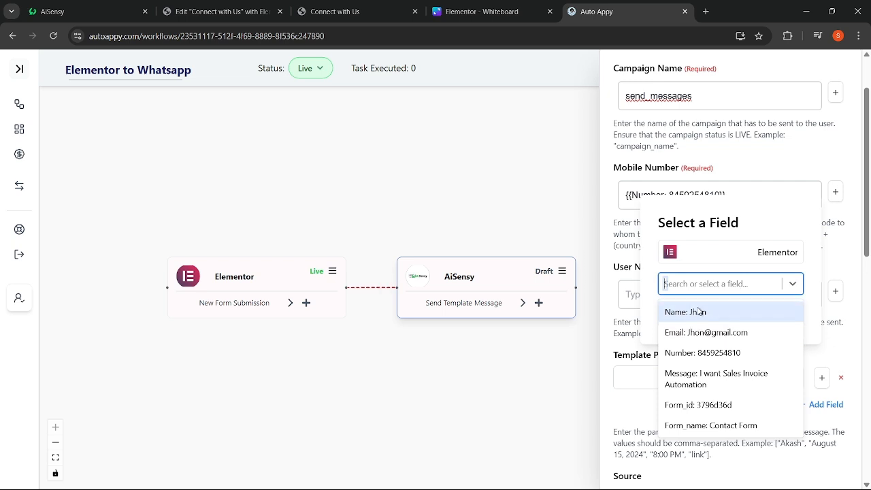
left_click(699, 311)
left_click(688, 315)
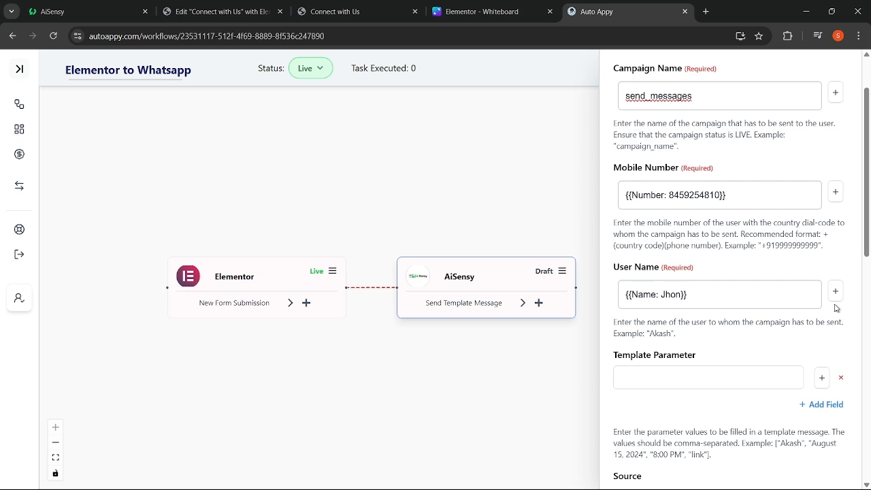
- Check the Template Parameter field, then go back to AiSensy's send_messages campaign
scroll(836, 308, "up", 2)
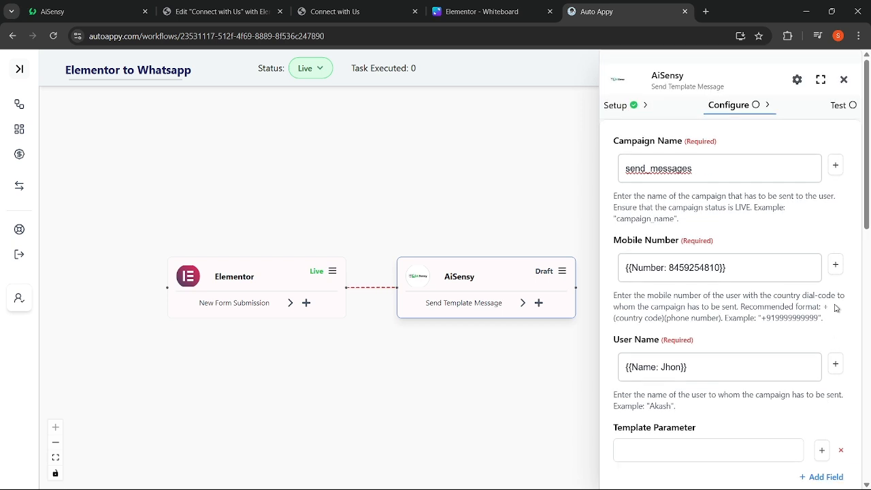
scroll(836, 308, "down", 3)
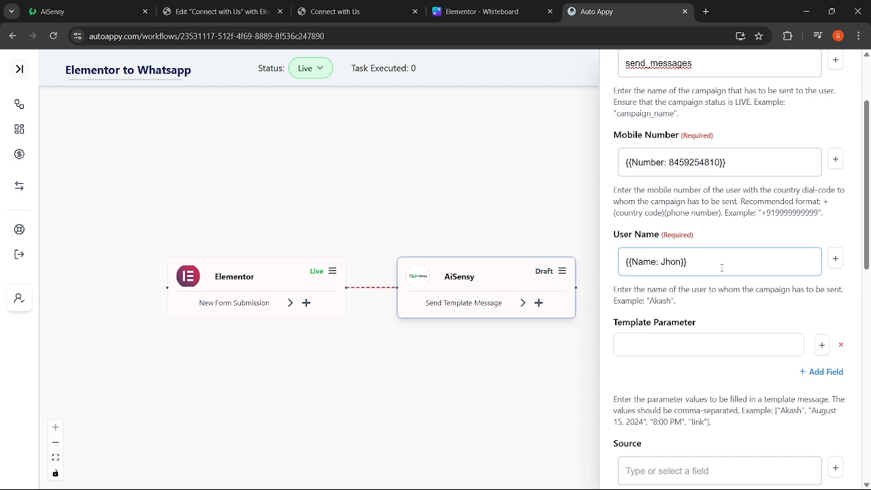
scroll(722, 267, "up", 1)
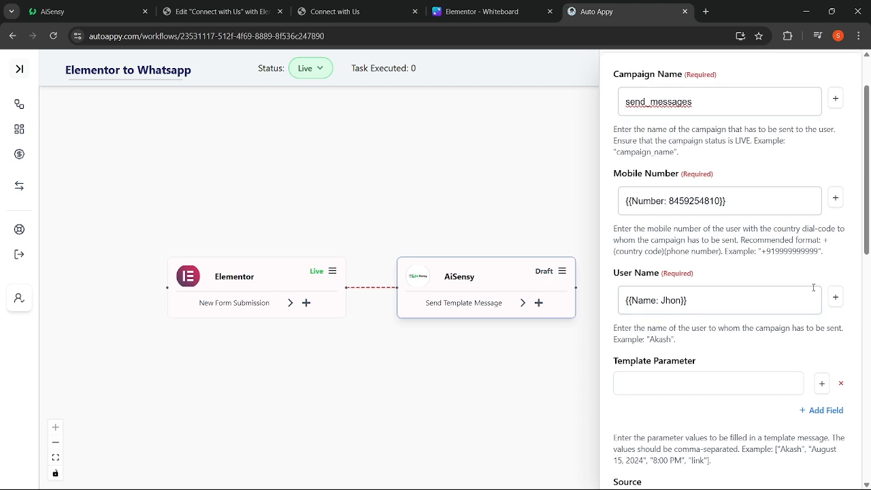
scroll(813, 287, "down", 4)
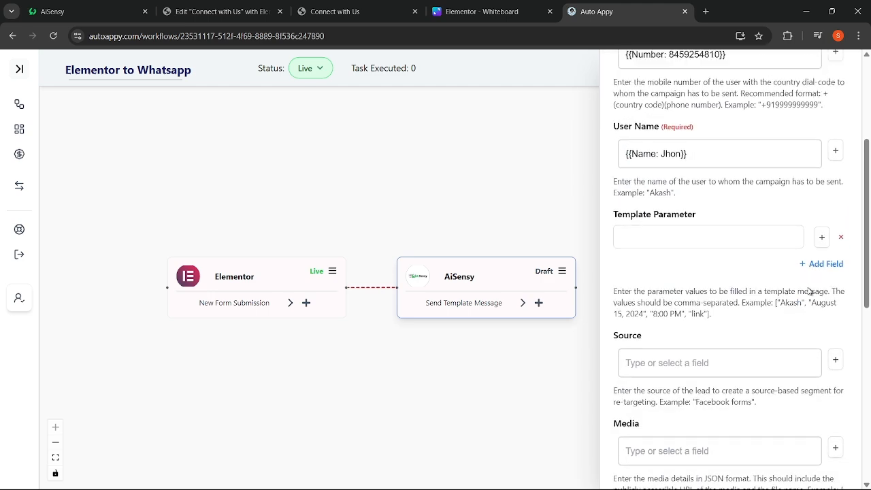
scroll(809, 292, "up", 2)
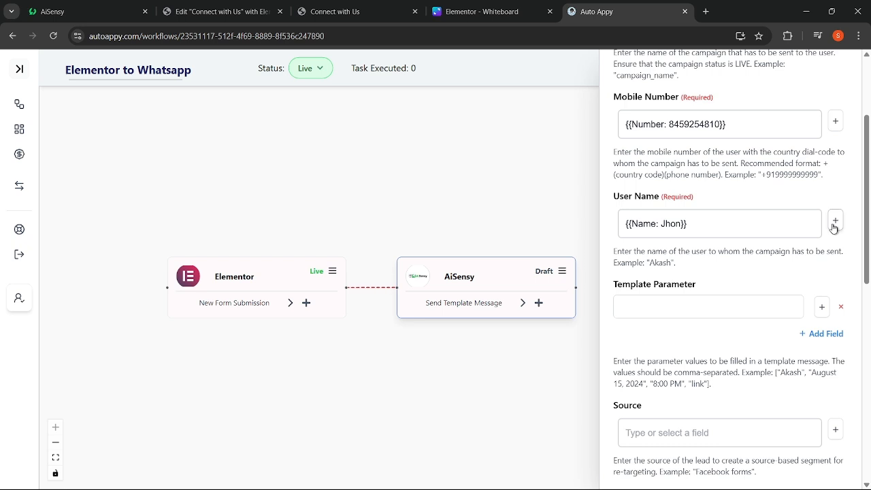
scroll(753, 299, "down", 1)
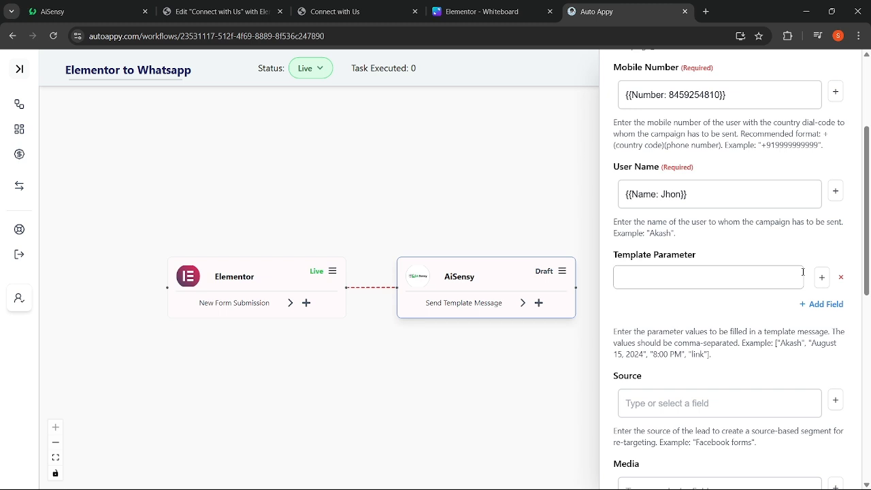
left_click(822, 284)
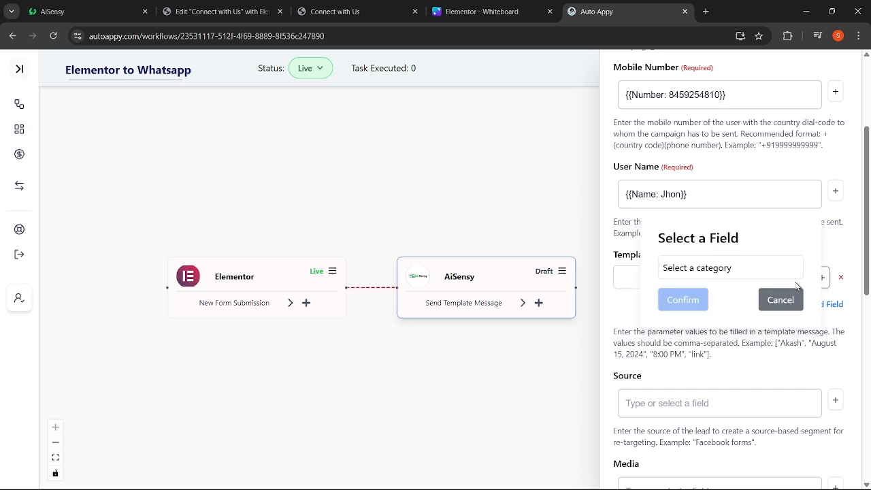
left_click(780, 300)
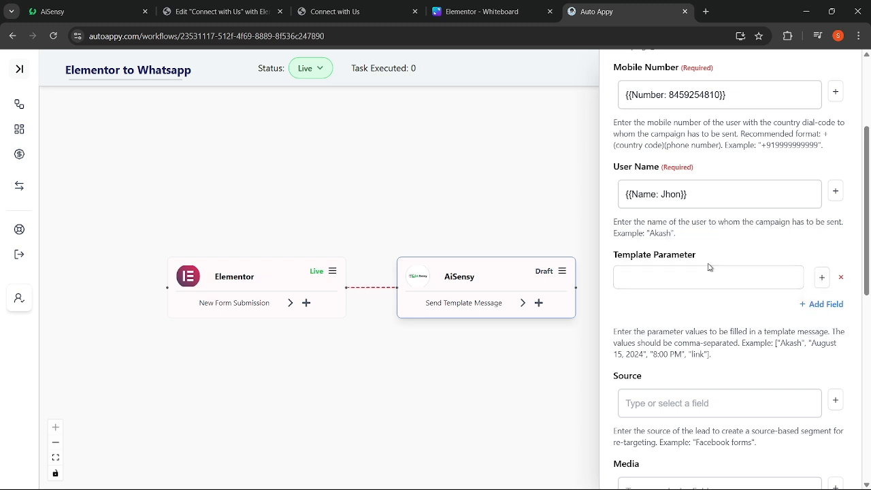
left_click(100, 11)
scroll(186, 304, "down", 2)
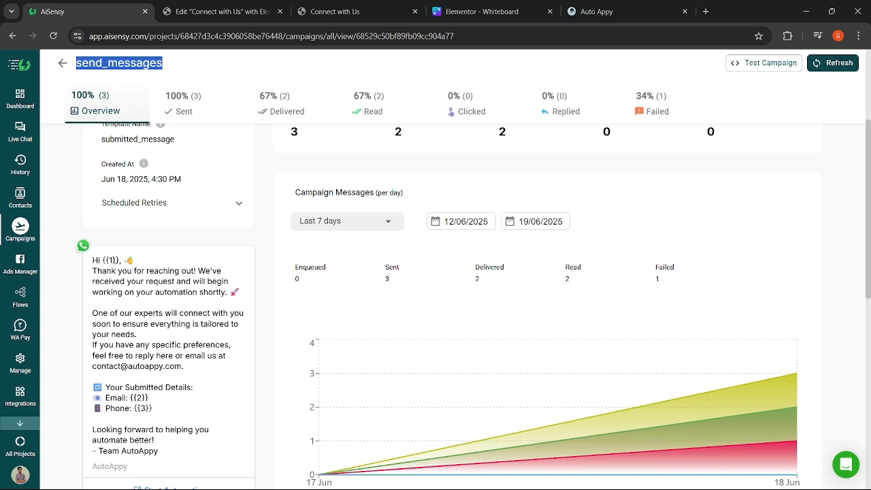
scroll(116, 259, "down", 1)
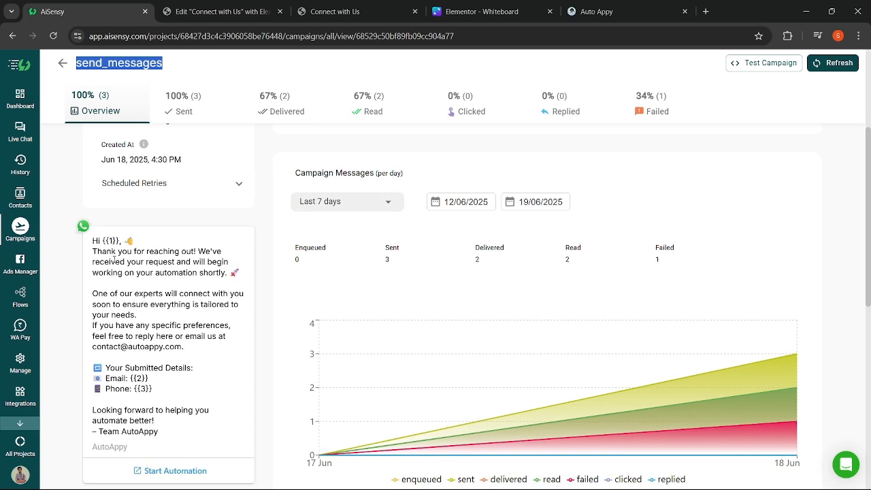
left_click_drag(107, 240, 117, 241)
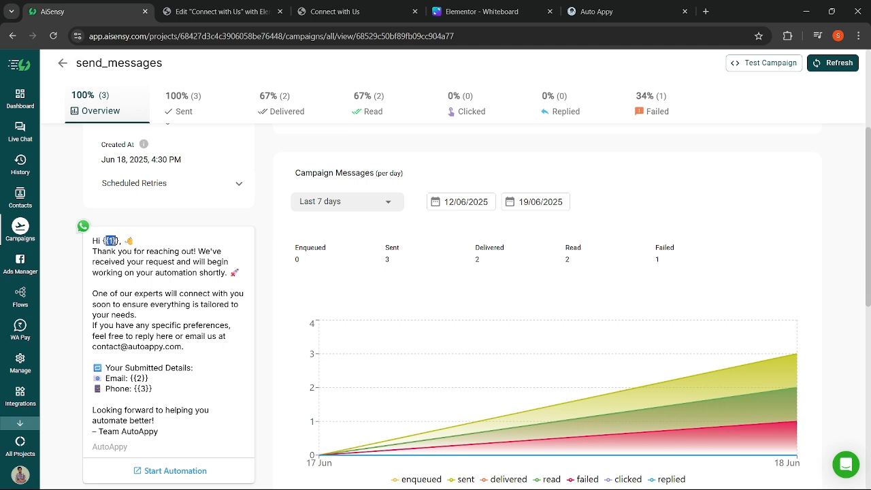
scroll(114, 241, "down", 2)
double_click(140, 324)
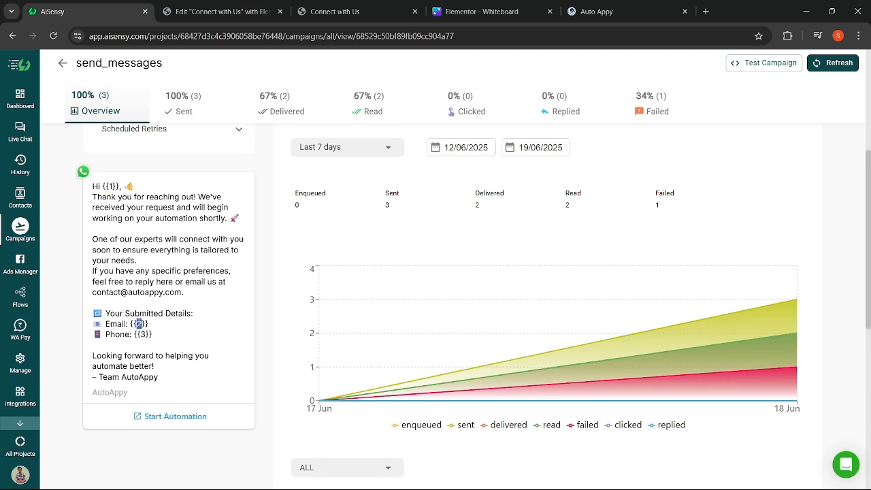
double_click(143, 334)
- Set the first Template Parameter to the Elementor form's Name field
left_click(613, 11)
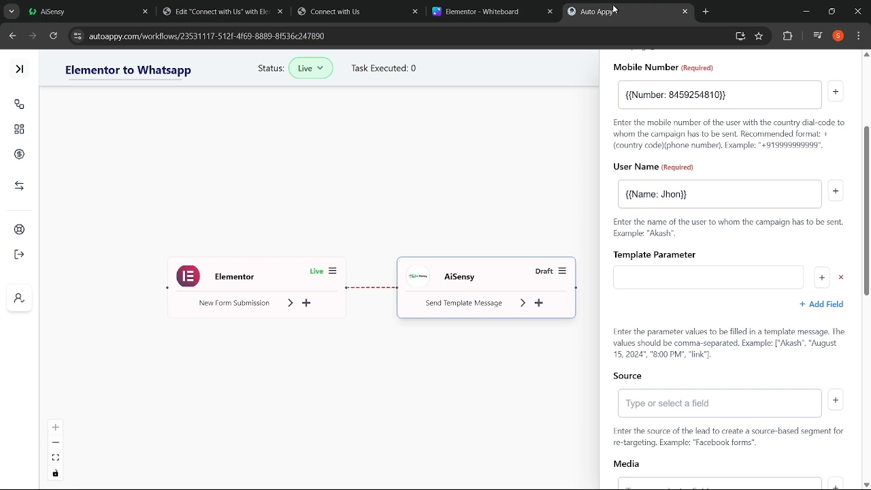
left_click(822, 278)
left_click(729, 273)
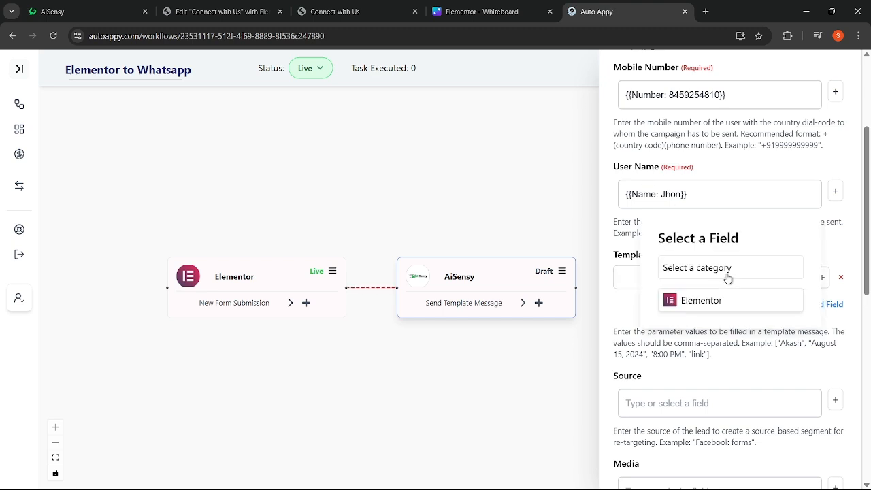
left_click(711, 301)
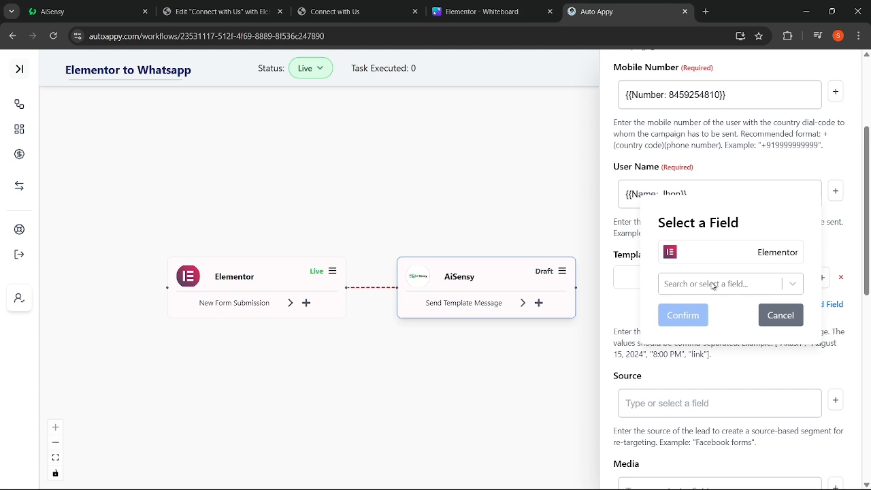
left_click(711, 285)
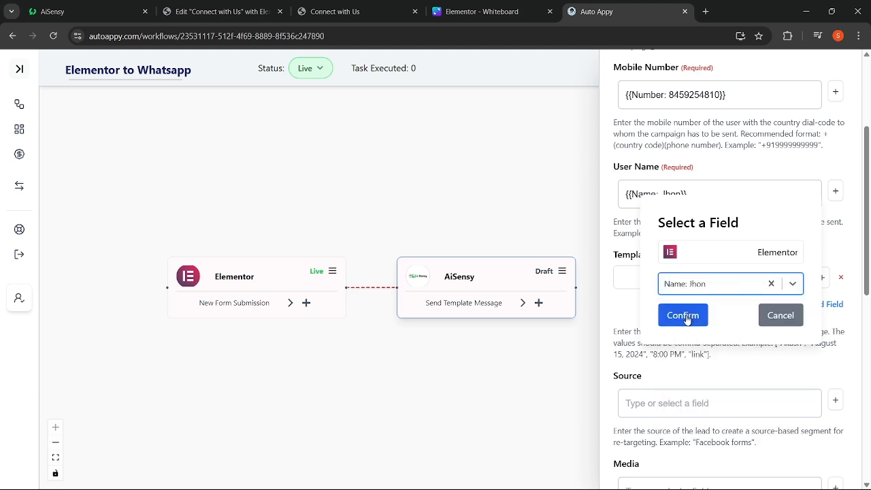
left_click(688, 318)
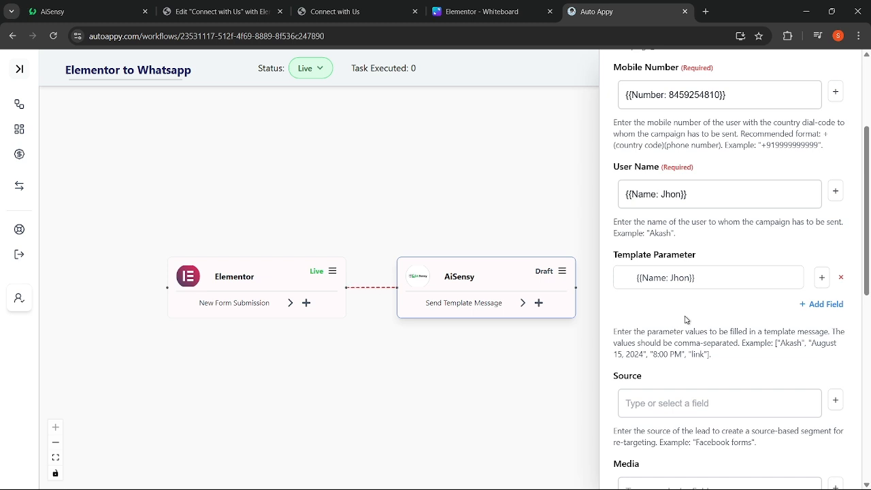
- Add a second Template Parameter mapped to the form's Email field
left_click(813, 305)
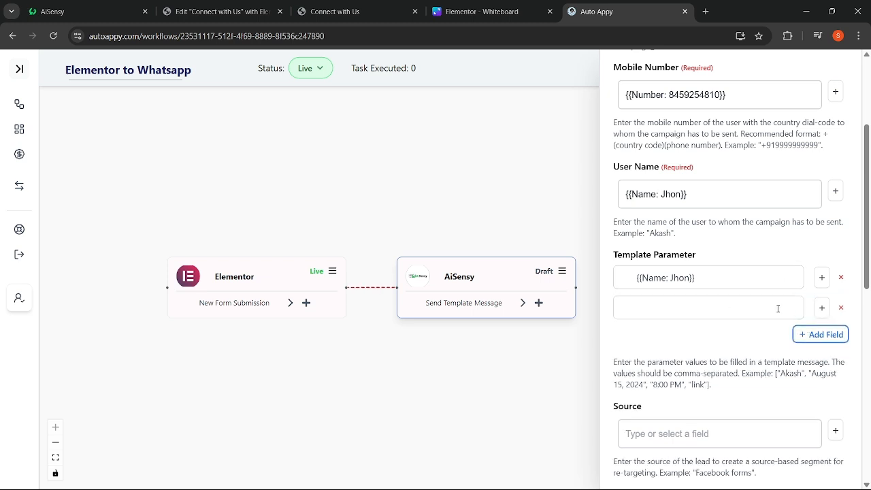
left_click(823, 307)
left_click(752, 270)
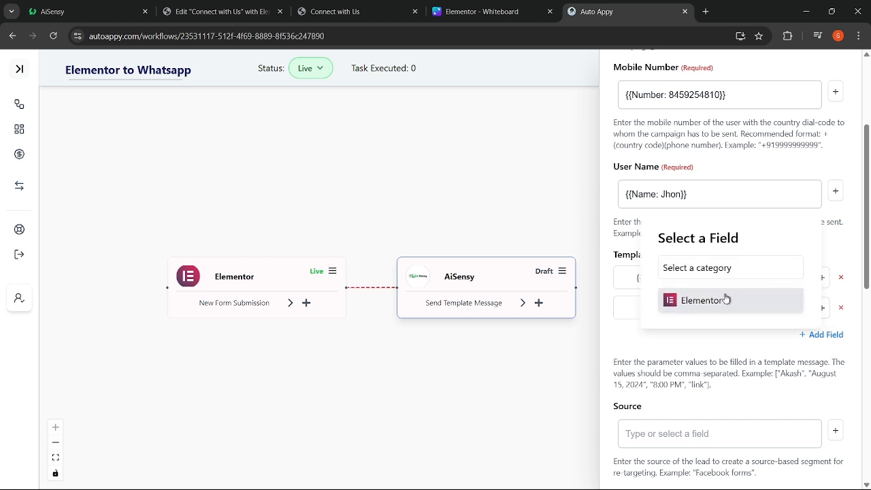
left_click(725, 297)
left_click(731, 285)
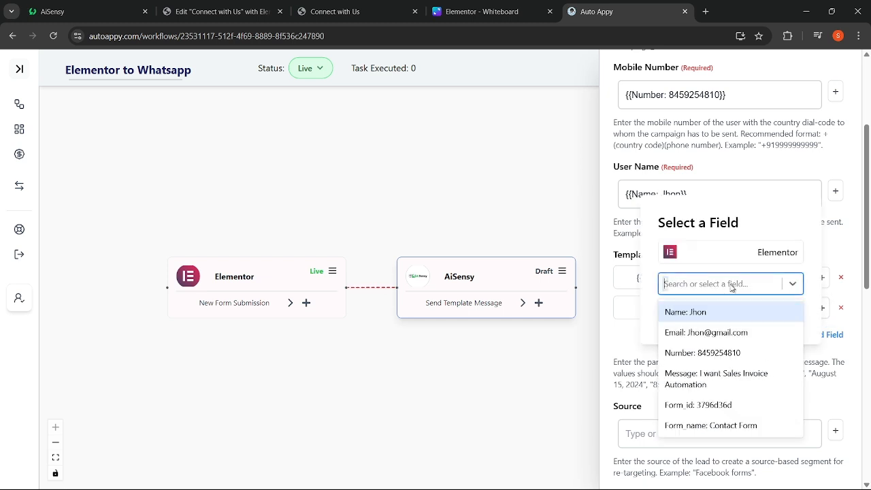
left_click(708, 332)
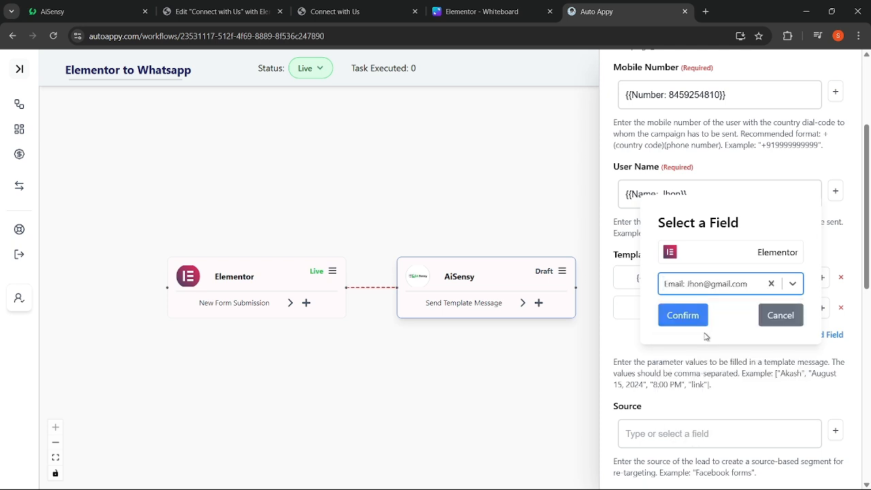
left_click(683, 319)
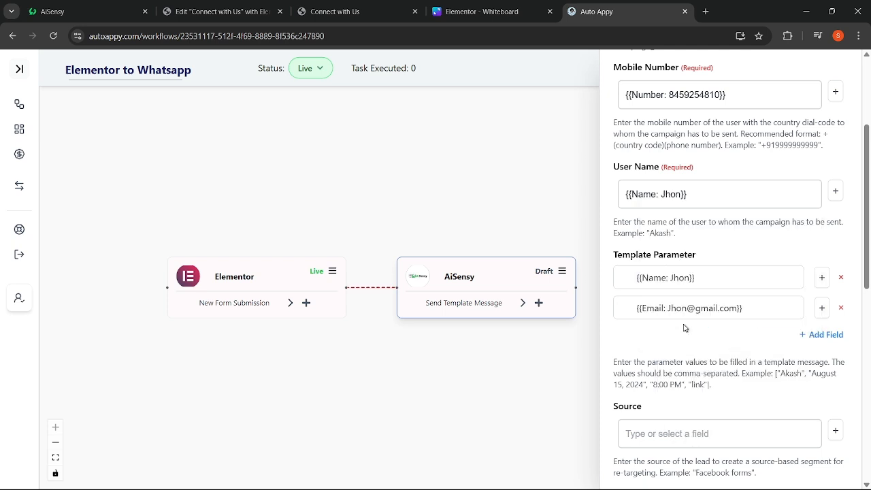
- Add a third Template Parameter mapped to the form's Number field
left_click(808, 336)
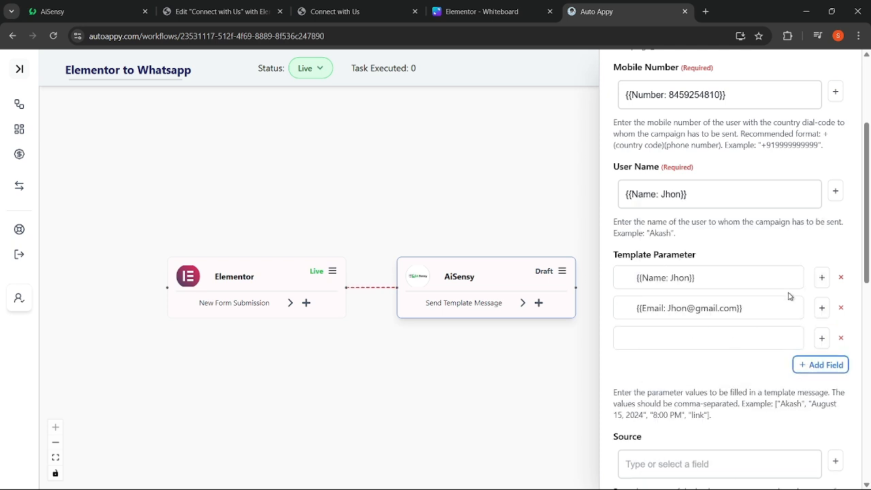
left_click(821, 338)
left_click(755, 274)
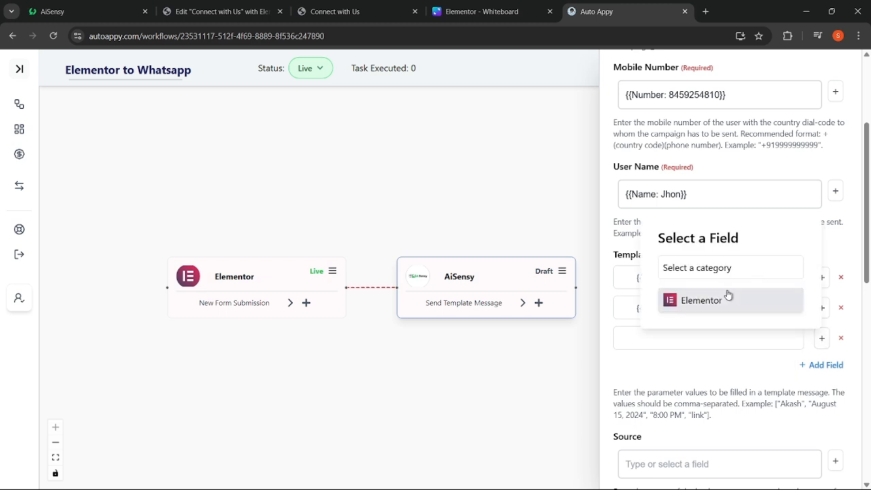
left_click(725, 297)
left_click(725, 287)
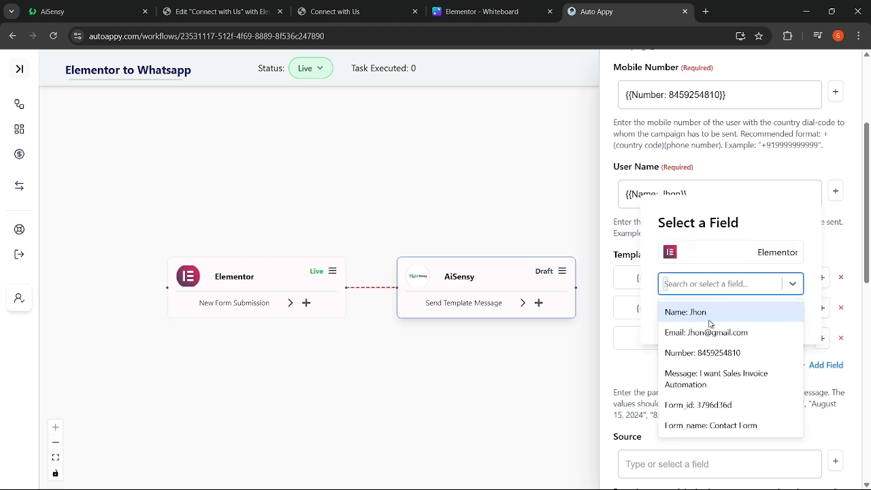
left_click(708, 351)
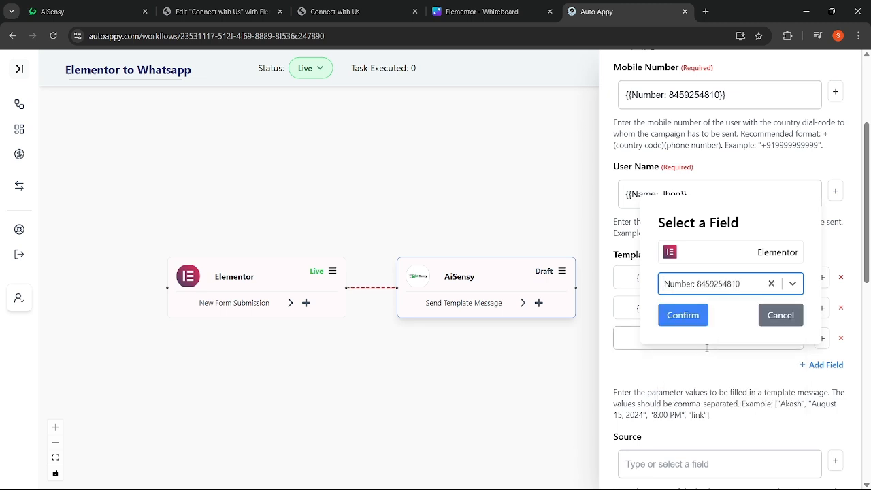
left_click(694, 316)
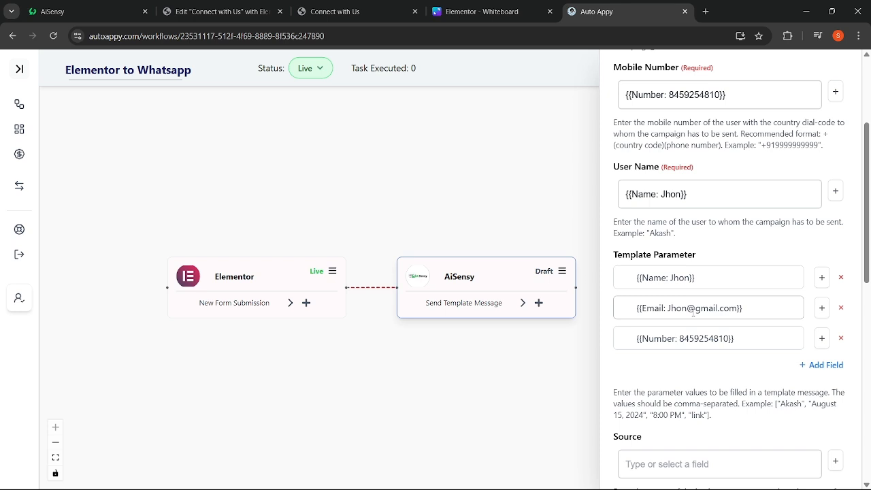
scroll(689, 348, "down", 1)
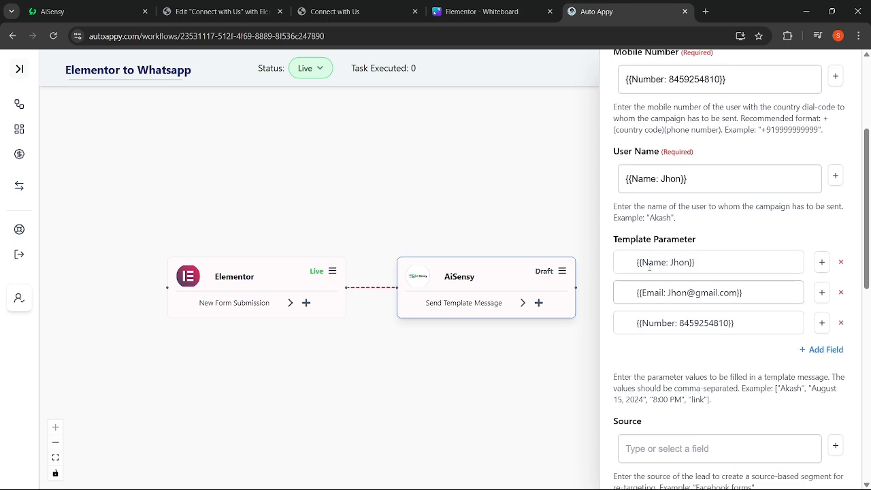
left_click(97, 8)
left_click(126, 220)
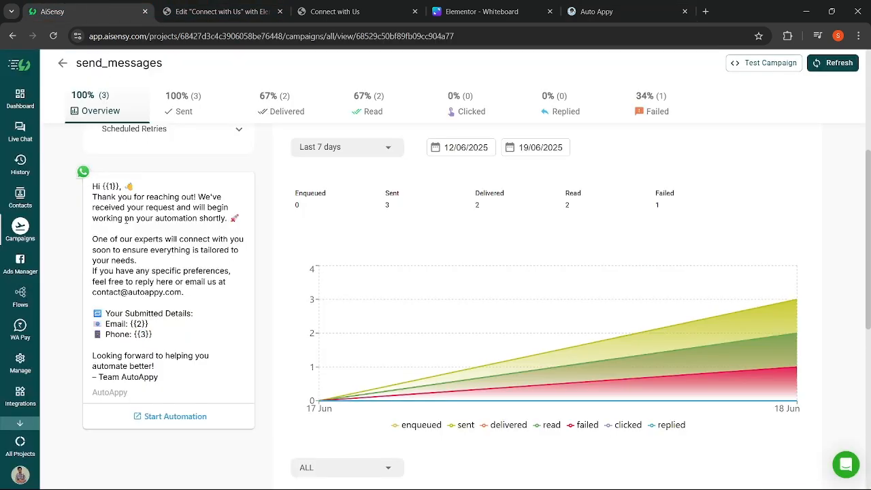
scroll(126, 220, "down", 1)
scroll(126, 221, "up", 2)
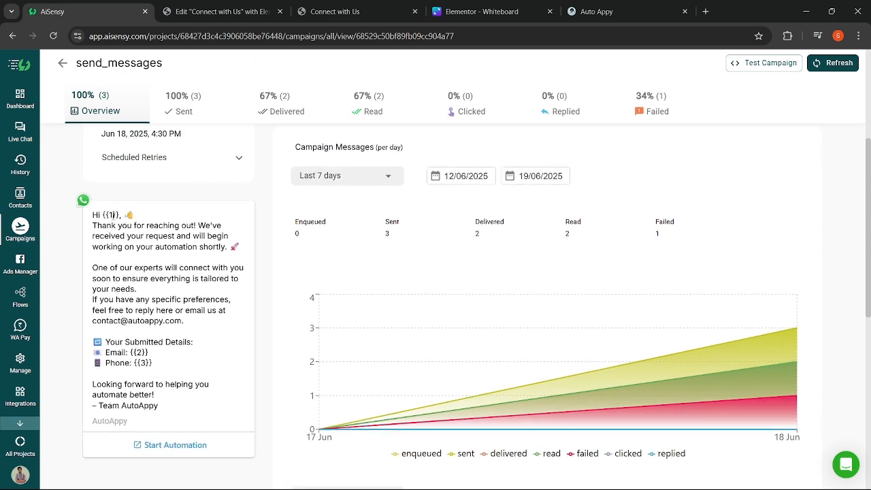
scroll(127, 220, "down", 1)
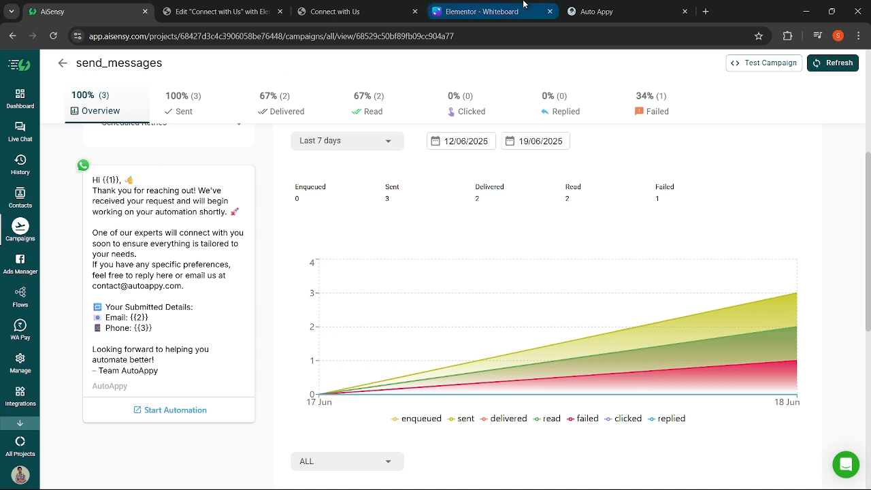
left_click(578, 13)
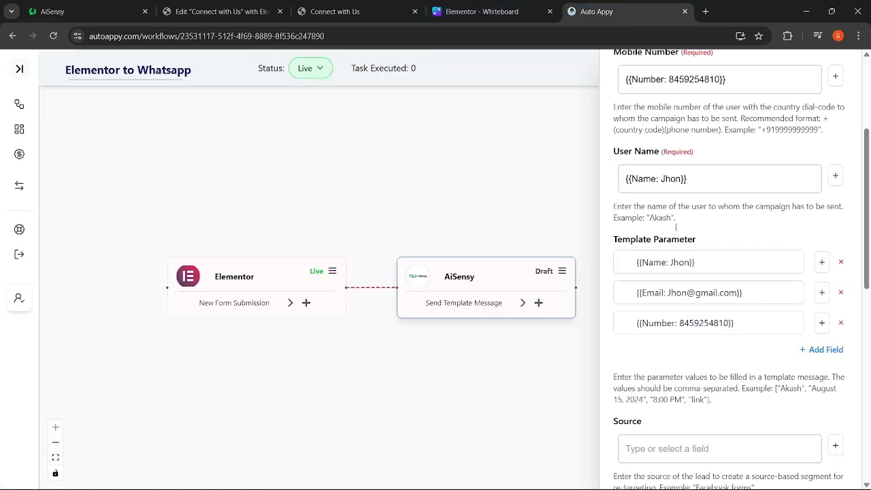
- Submit the AiSensy step's configuration
scroll(687, 350, "down", 3)
scroll(688, 349, "down", 3)
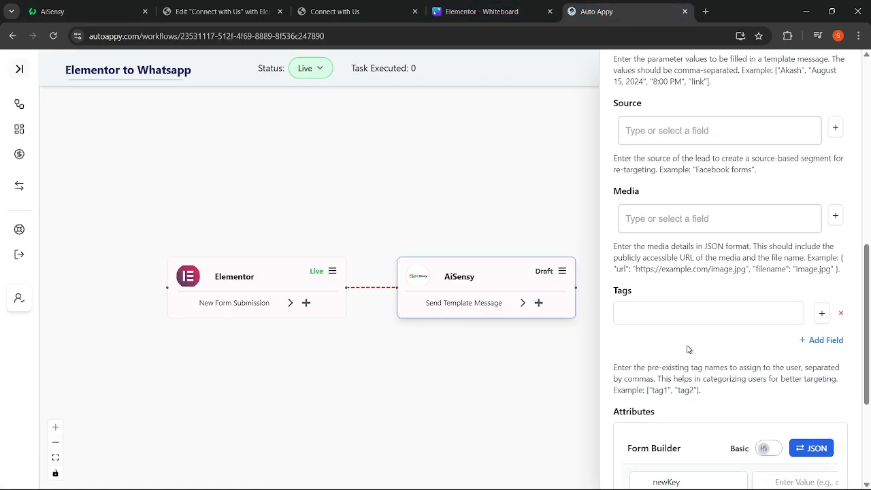
scroll(689, 349, "down", 2)
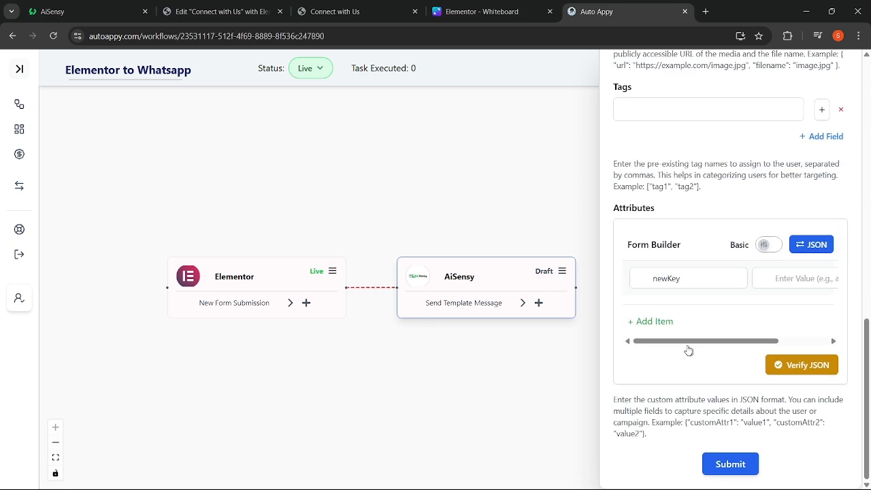
left_click(709, 468)
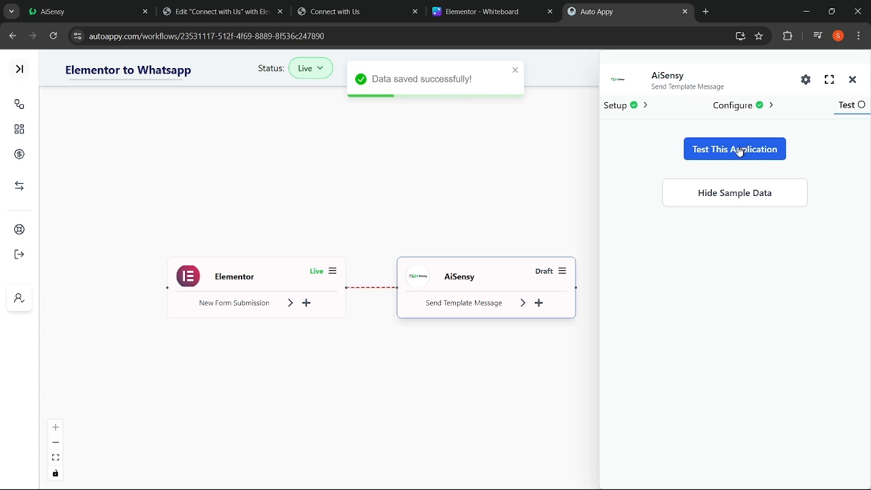
- Test the AiSensy step and confirm the sample data shows success: true
left_click(740, 149)
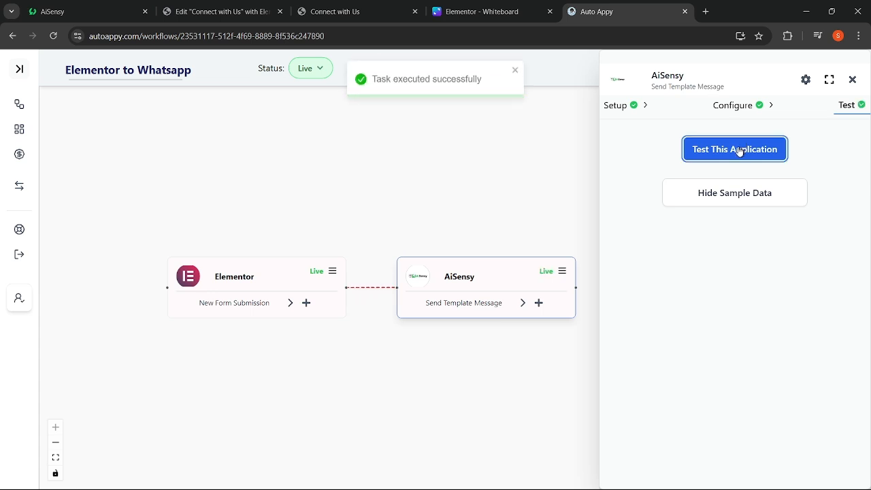
left_click(728, 186)
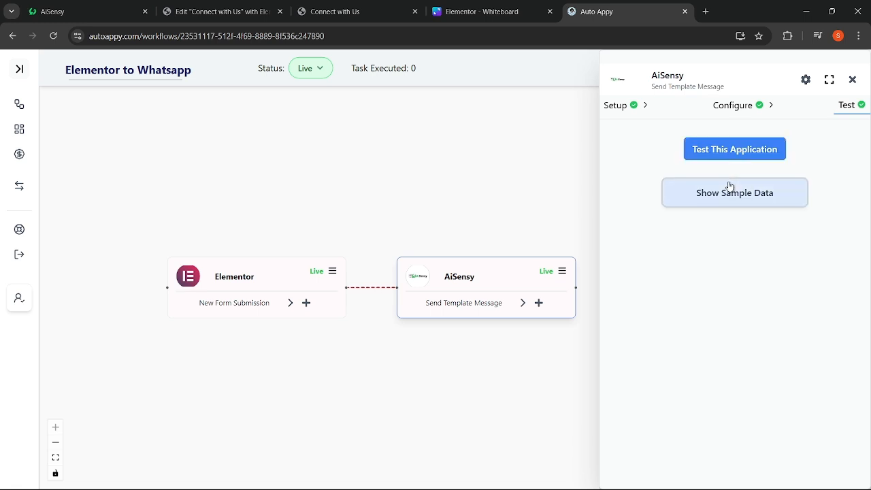
left_click(729, 186)
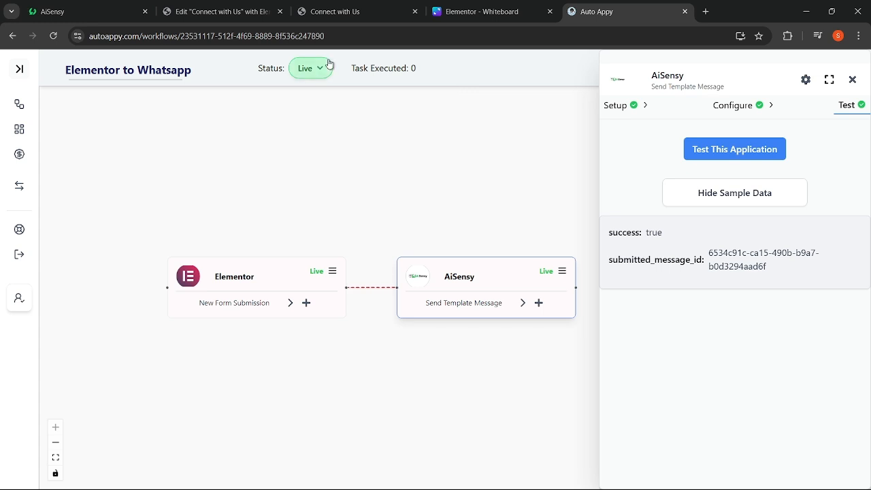
left_click(68, 12)
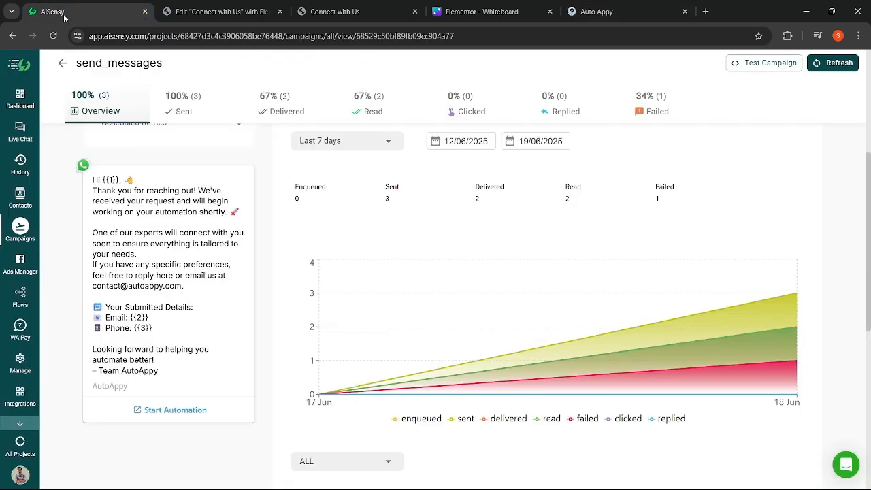
- Open and reload AiSensy's History to see the sent thank-you message, then open a new tab
left_click(21, 164)
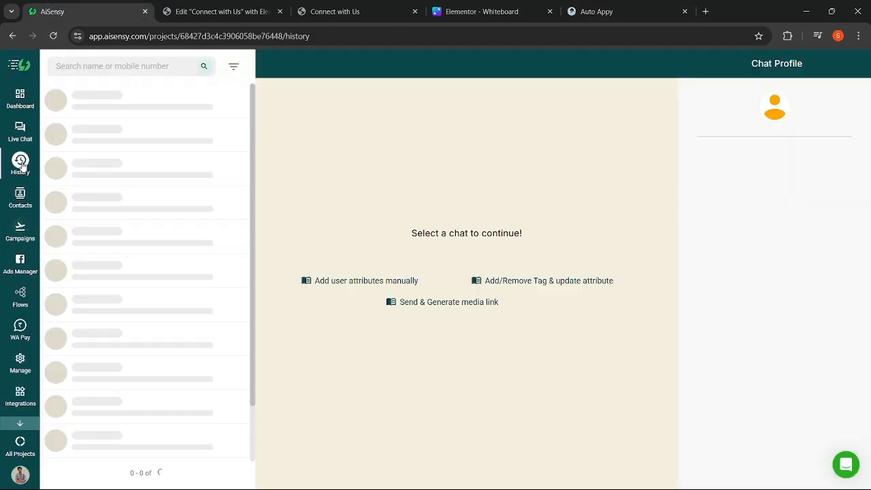
left_click(54, 38)
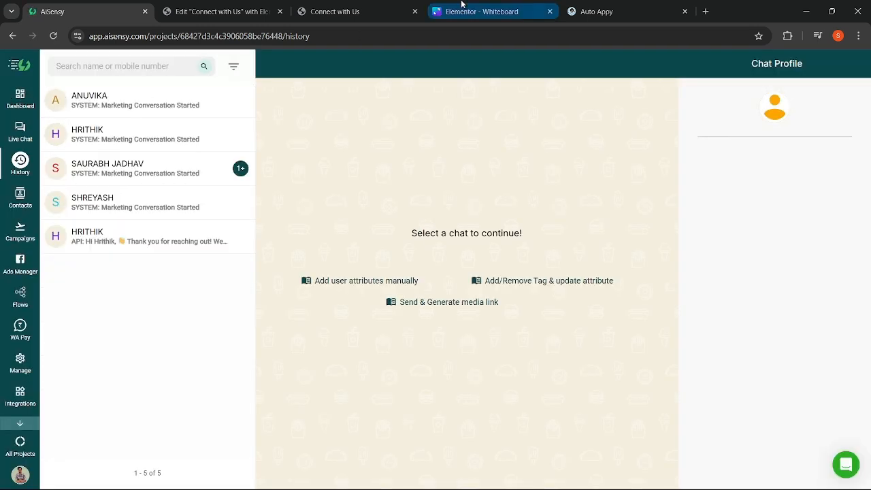
left_click(711, 11)
- Go to web.whatsapp.com and open the Auto Appy chat to see the test message
type("web.whatsapp.com")
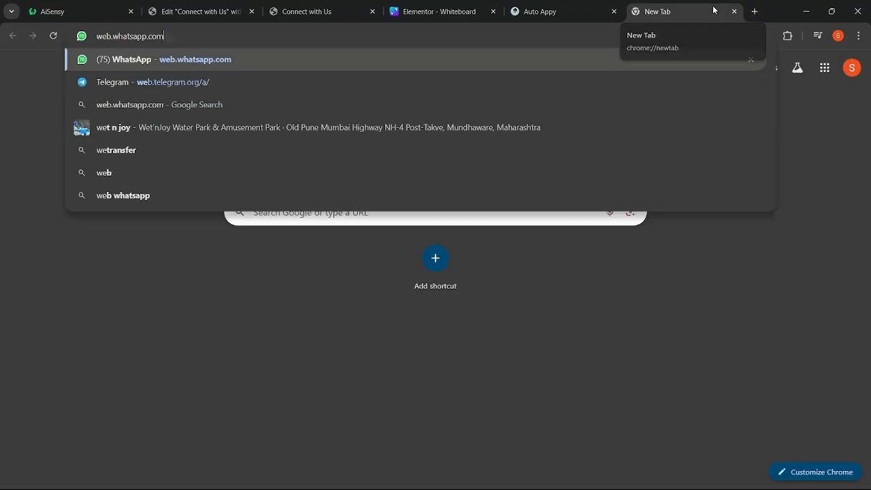
key("Return")
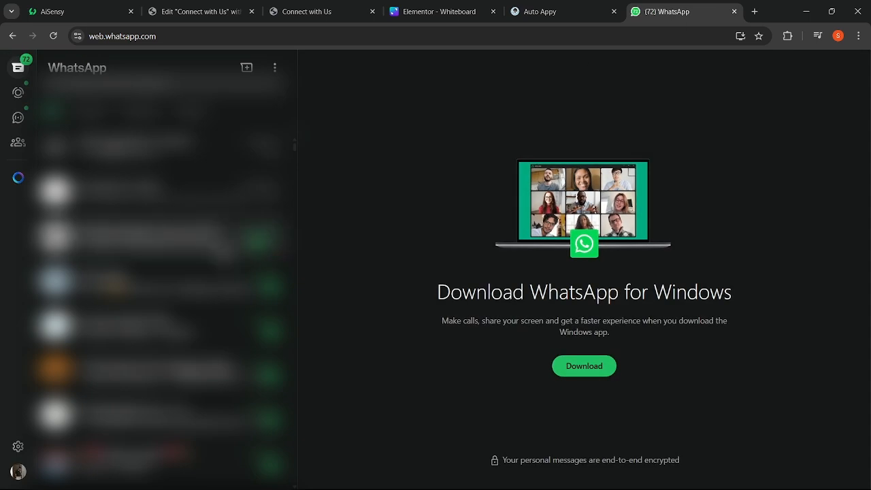
left_click(197, 291)
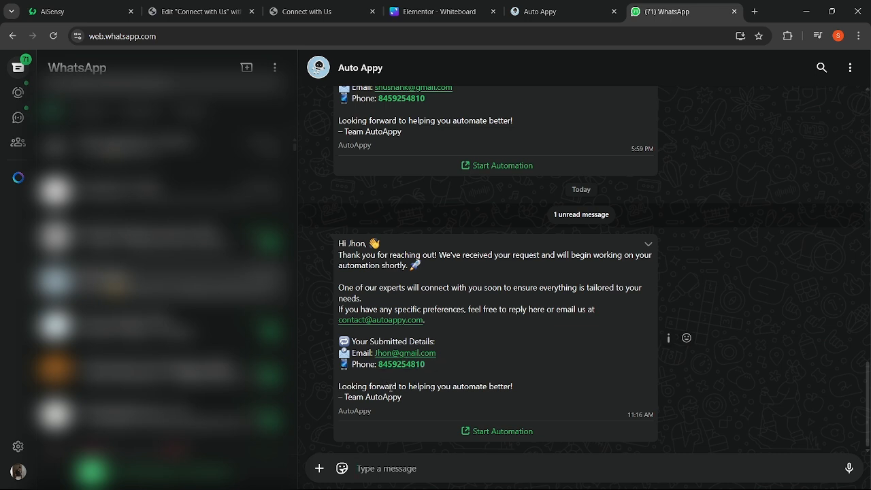
- Follow the message's Start Automation link, close that tab, and return to the AutoAppy workflow
left_click(480, 430)
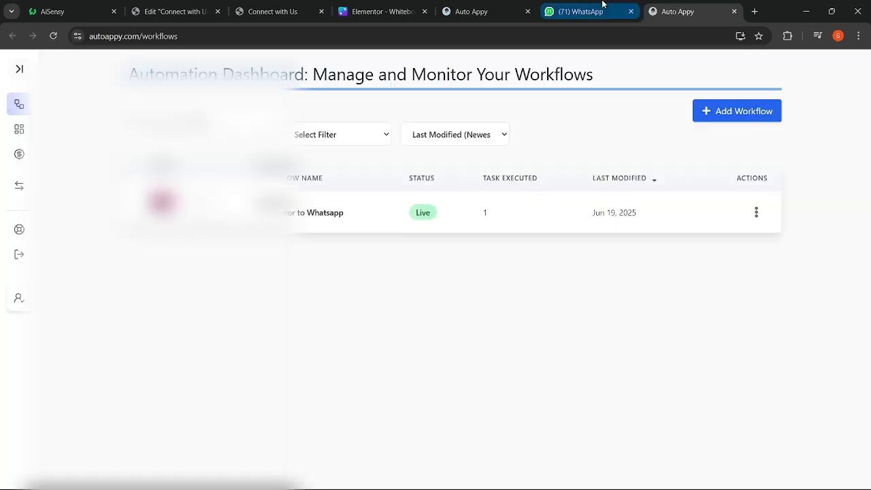
left_click(734, 12)
mouse_move(597, 20)
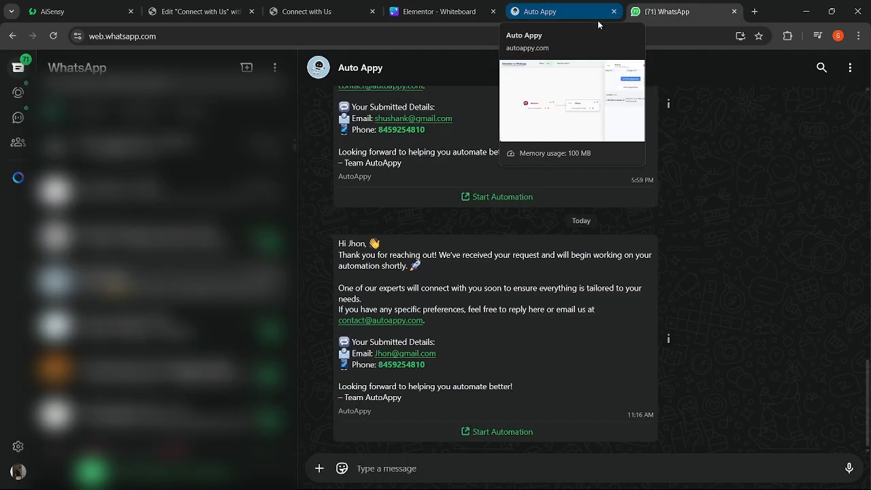
left_click(557, 7)
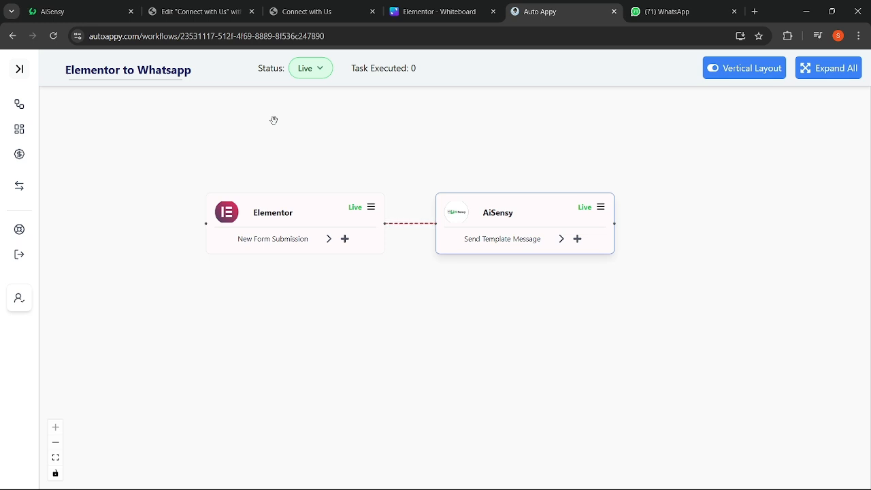
- Recentre the canvas on the Live Elementor trigger and AiSensy Send Template Message nodes
left_click_drag(274, 120, 300, 156)
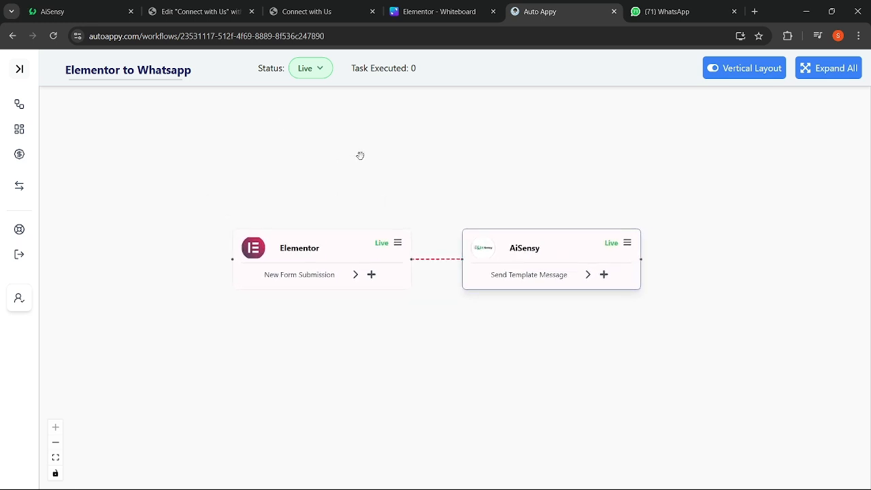